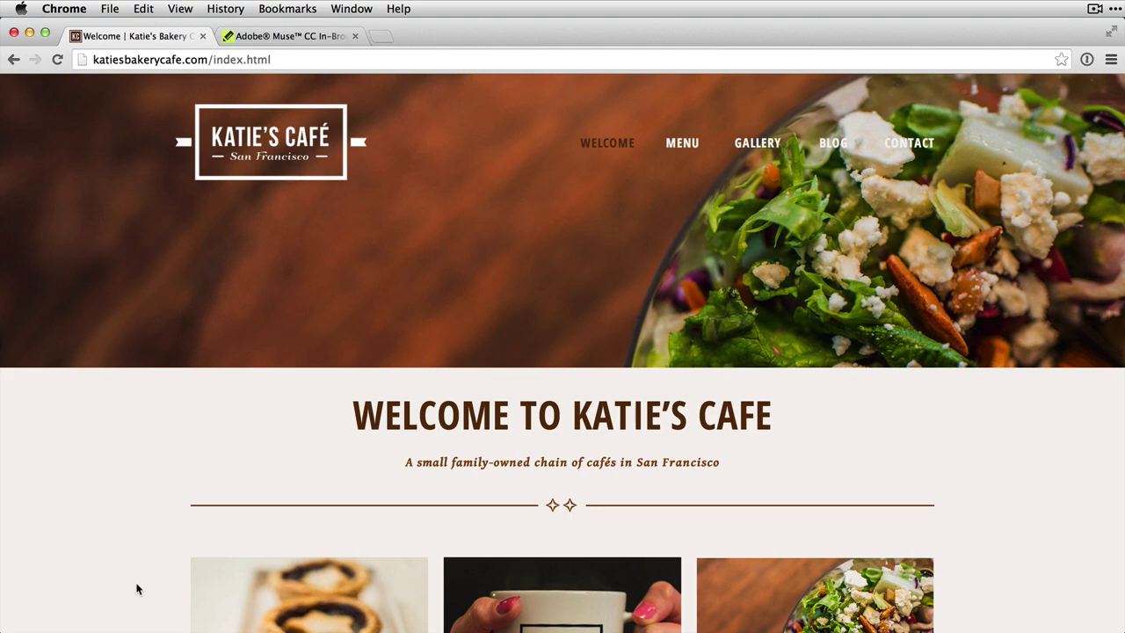
pyautogui.scroll(-5, 136, 589)
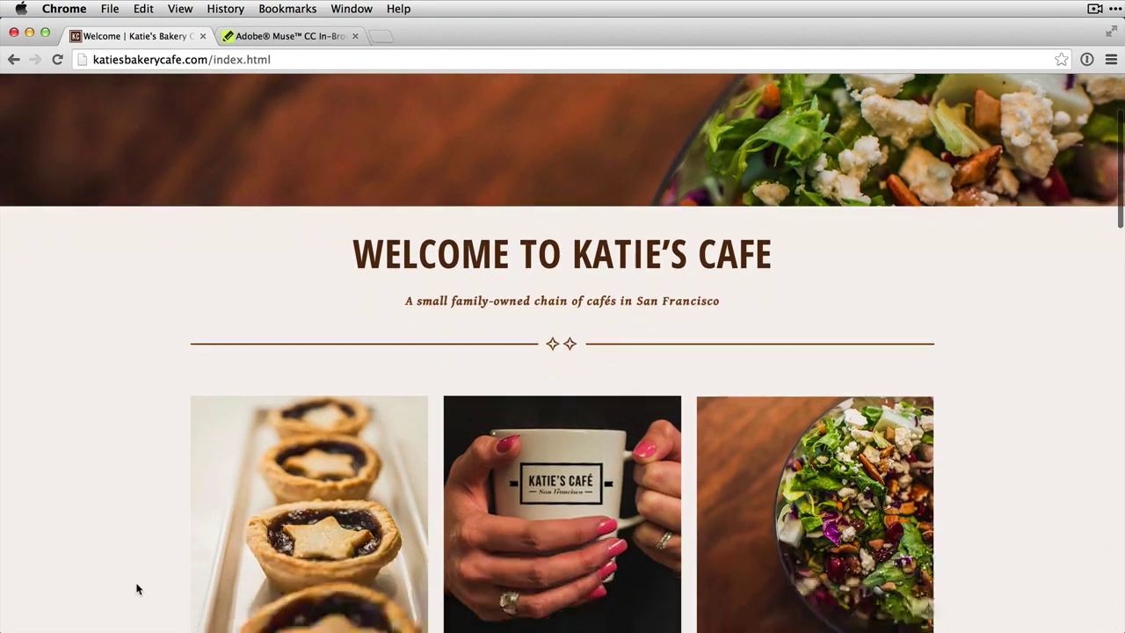
pyautogui.scroll(-3, 136, 589)
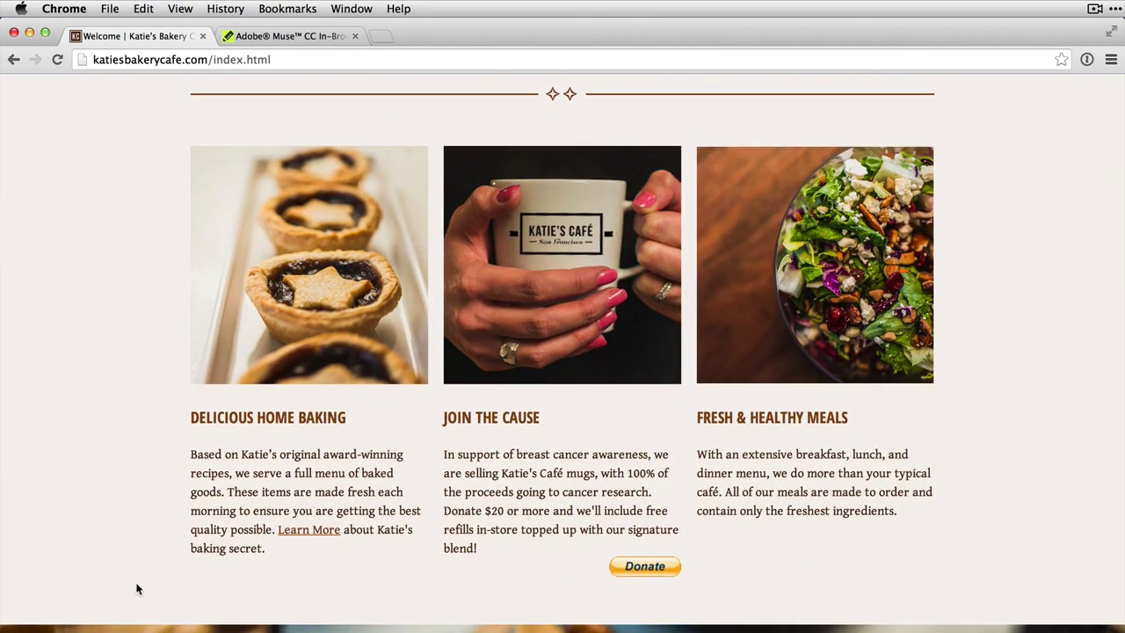
pyautogui.scroll(6, 137, 589)
pyautogui.scroll(3, 136, 588)
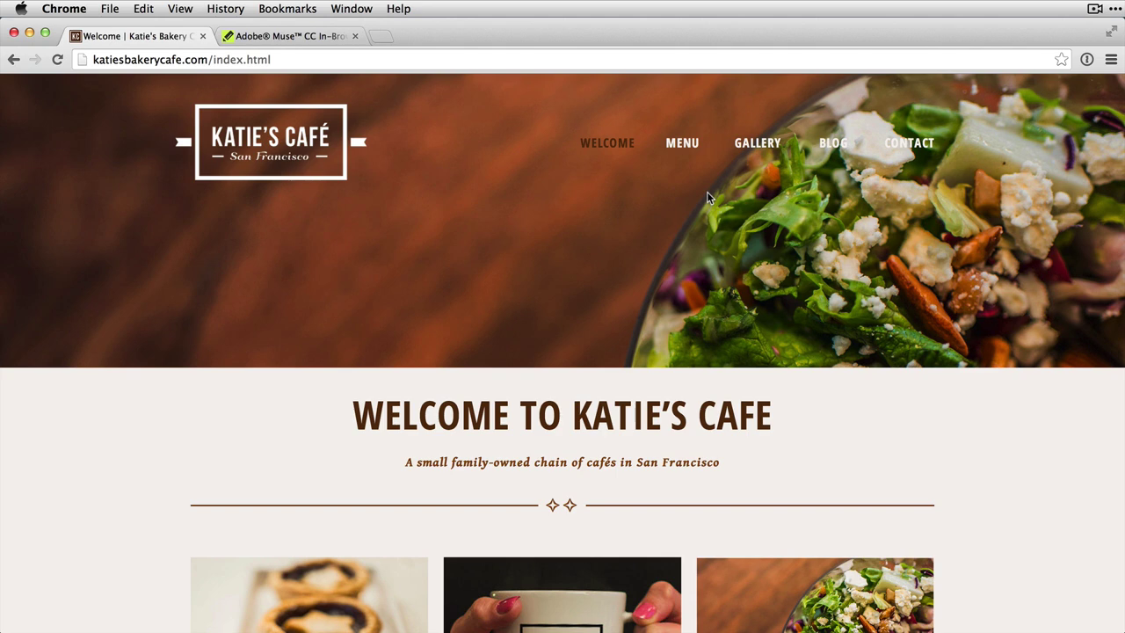
pyautogui.click(304, 36)
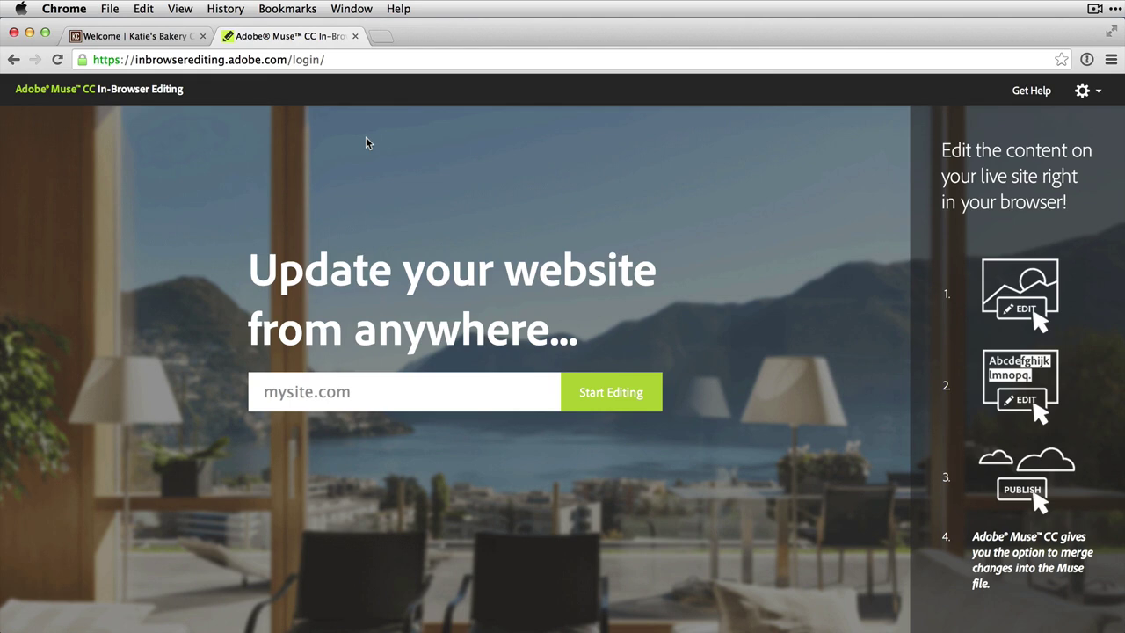
# - Copy the domain katiesbakerycafe.com from the live café site's address bar
pyautogui.click(123, 38)
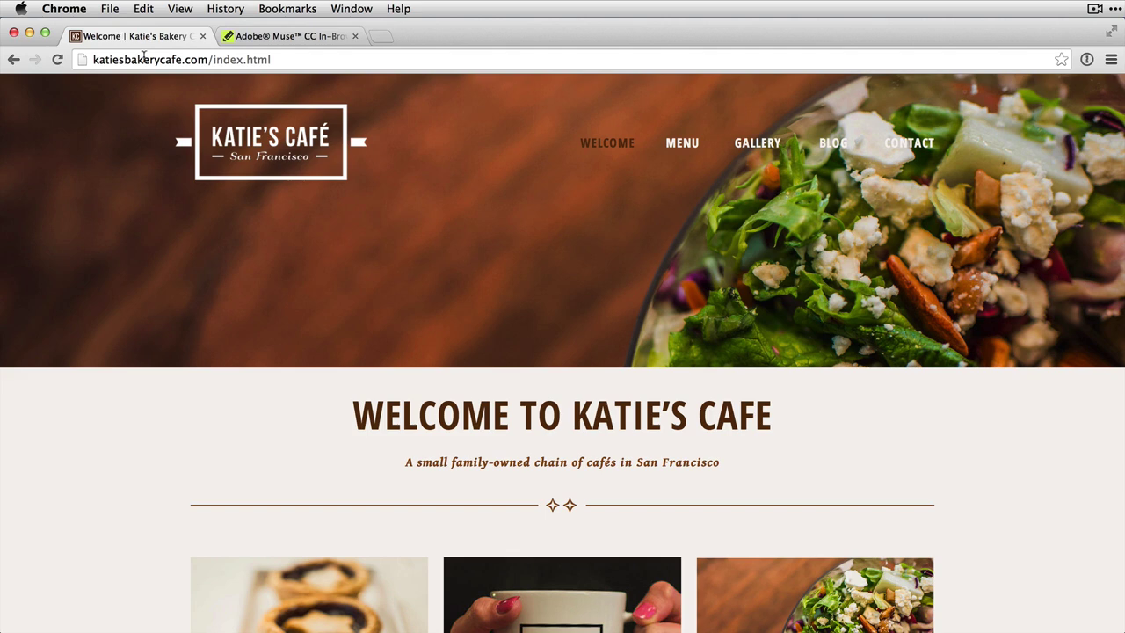
pyautogui.click(200, 60)
pyautogui.click(206, 60)
pyautogui.moveTo(205, 60); pyautogui.dragTo(88, 60)
pyautogui.rightClick(159, 63)
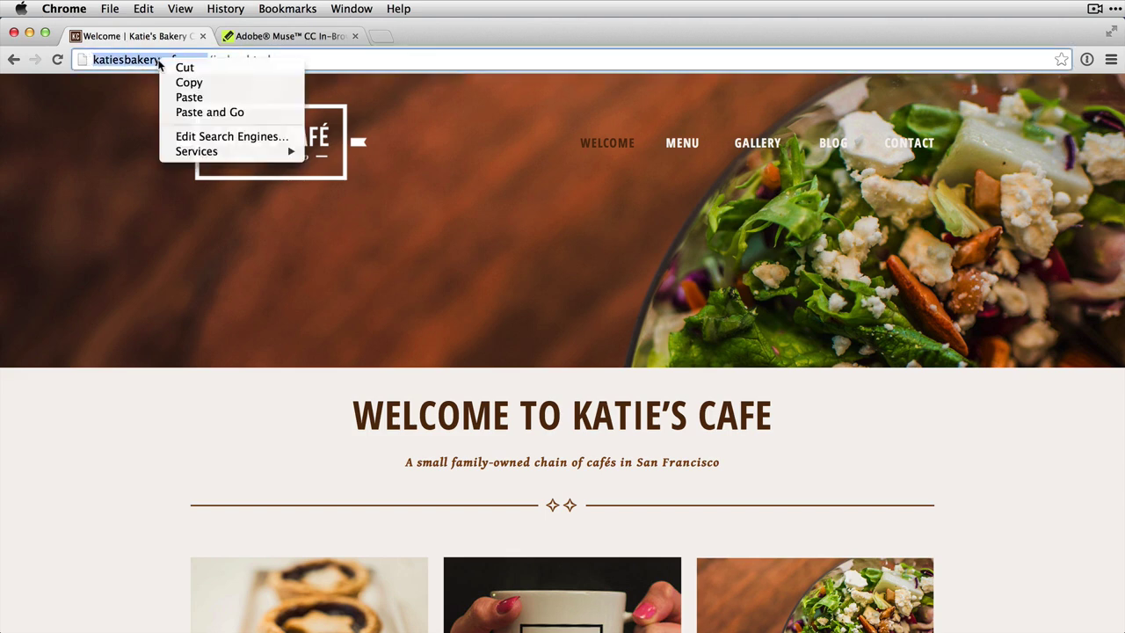
pyautogui.click(189, 81)
# - Paste katiesbakerycafe.com into the Muse login's site field and start editing
pyautogui.click(258, 35)
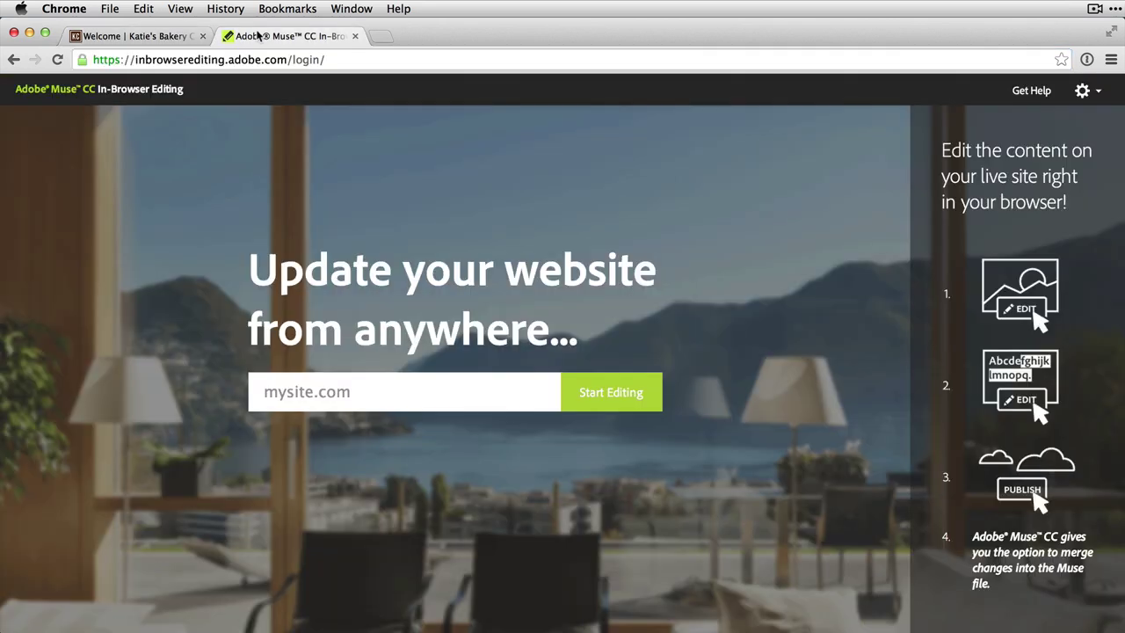
pyautogui.click(347, 397)
pyautogui.rightClick(346, 400)
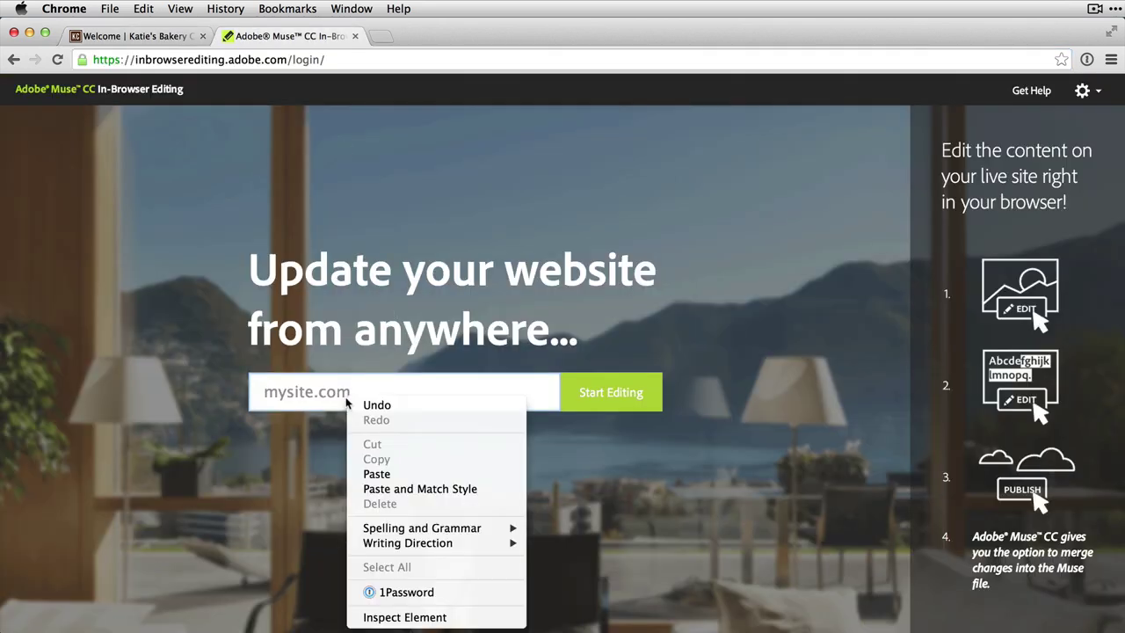
pyautogui.click(404, 474)
pyautogui.click(612, 384)
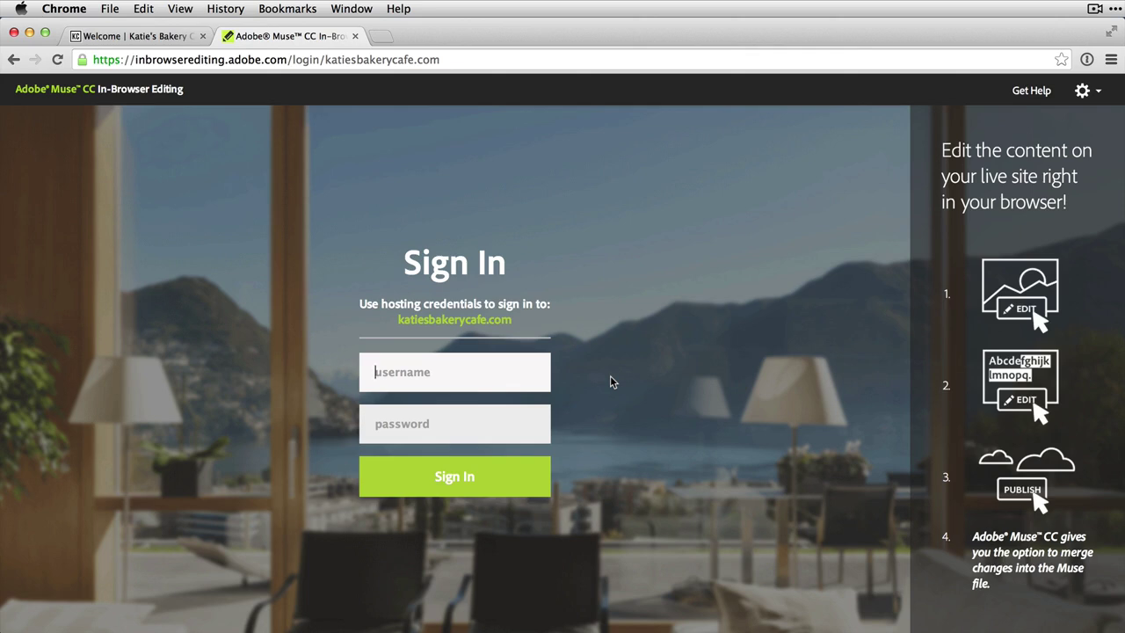
# - Enter the hosting username and password for katiesbakerycafe.com and sign in
pyautogui.write('katiesiteowner')
pyautogui.press('Tab')
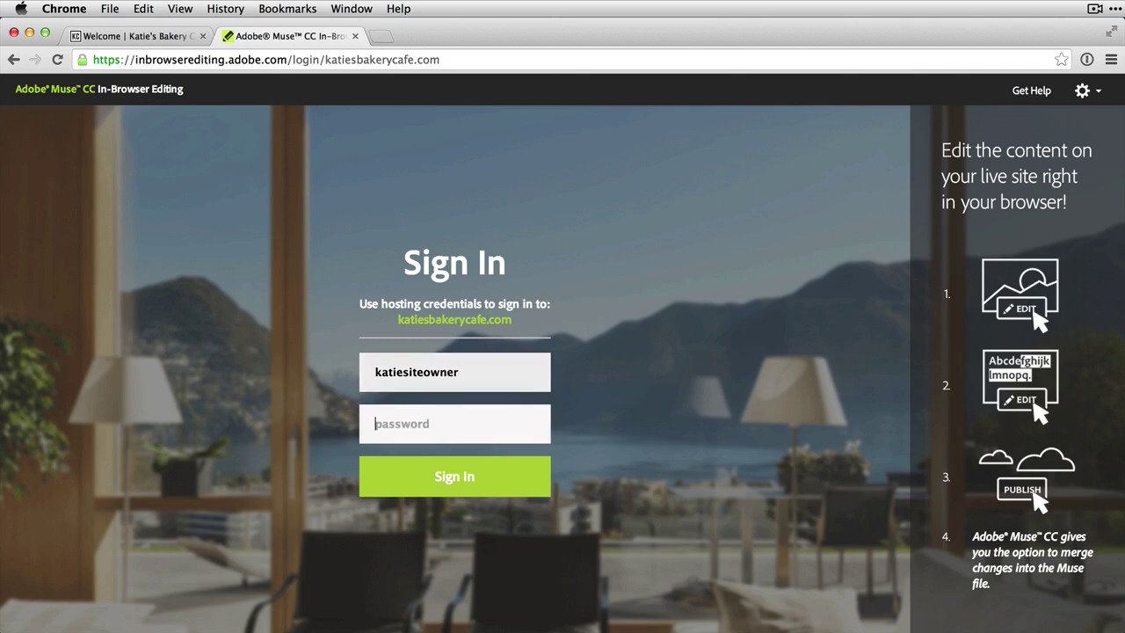
pyautogui.write('**********')
pyautogui.click(512, 484)
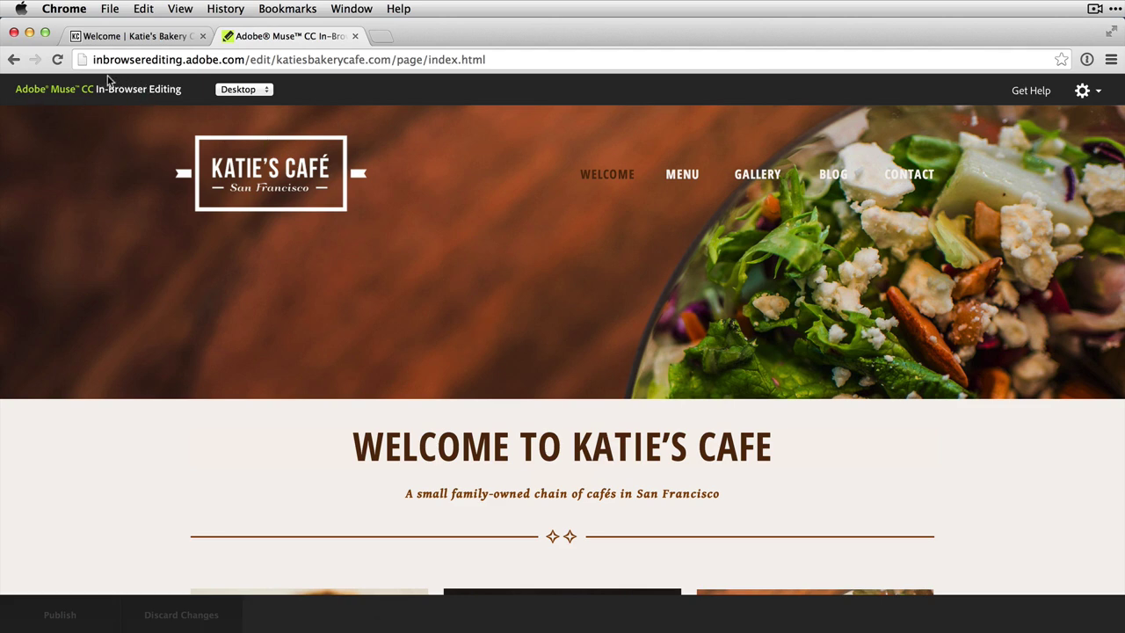
pyautogui.click(243, 89)
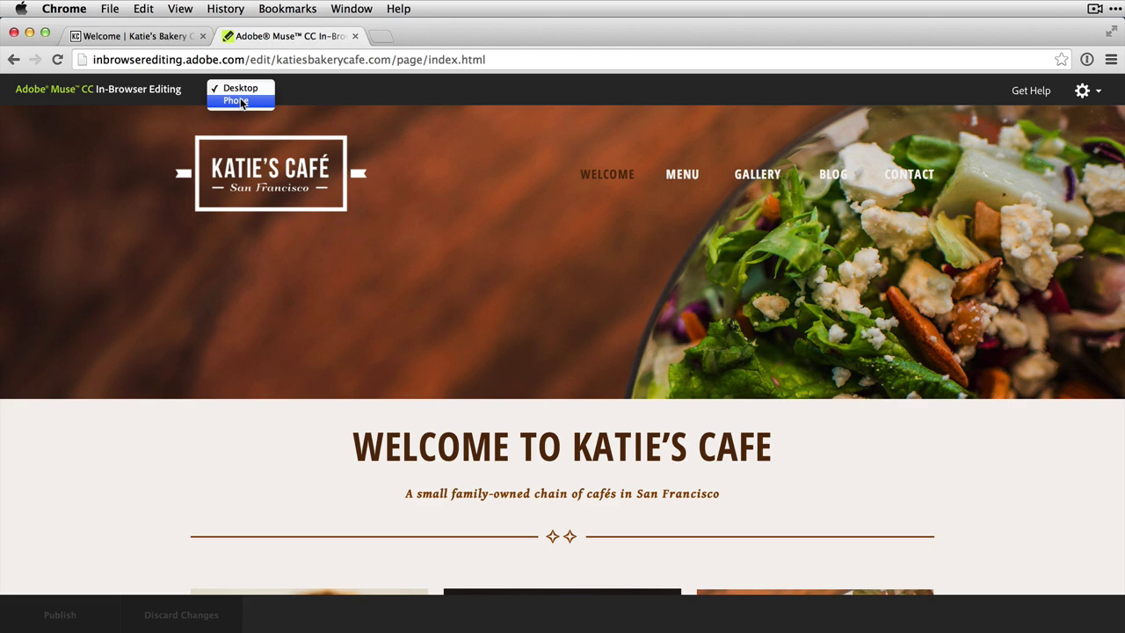
pyautogui.click(240, 89)
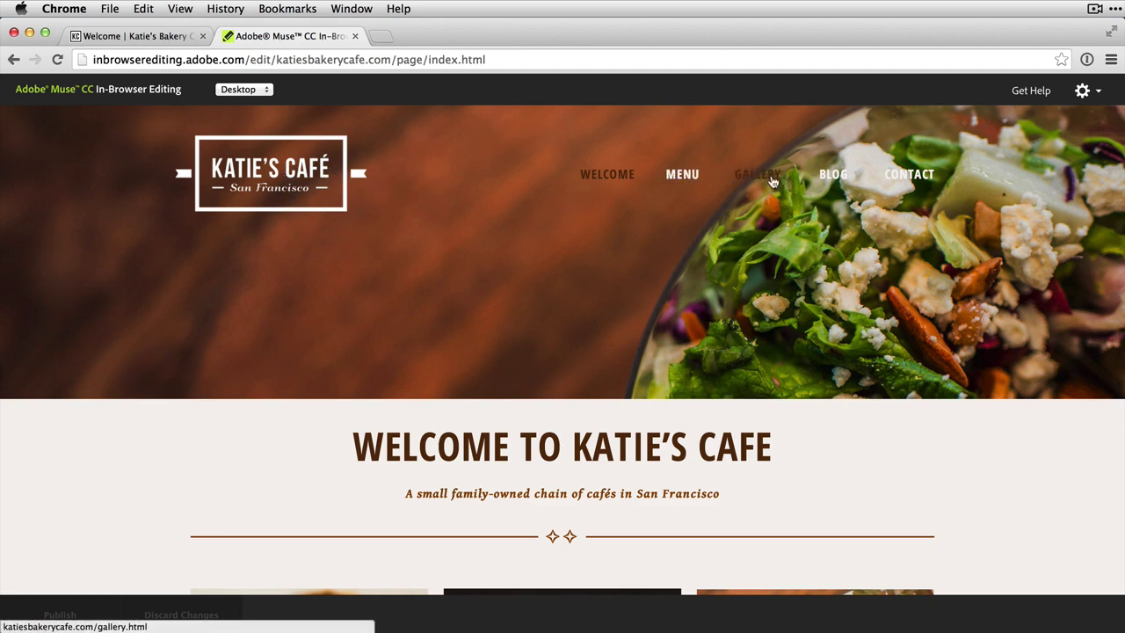
pyautogui.scroll(-1, 549, 251)
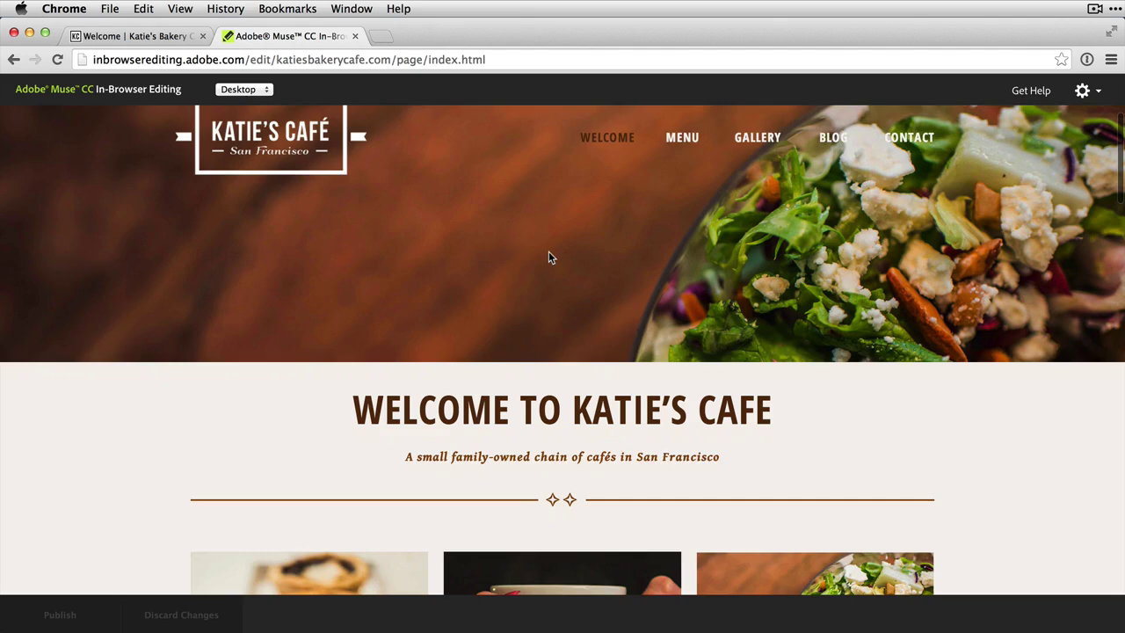
pyautogui.scroll(-3, 549, 252)
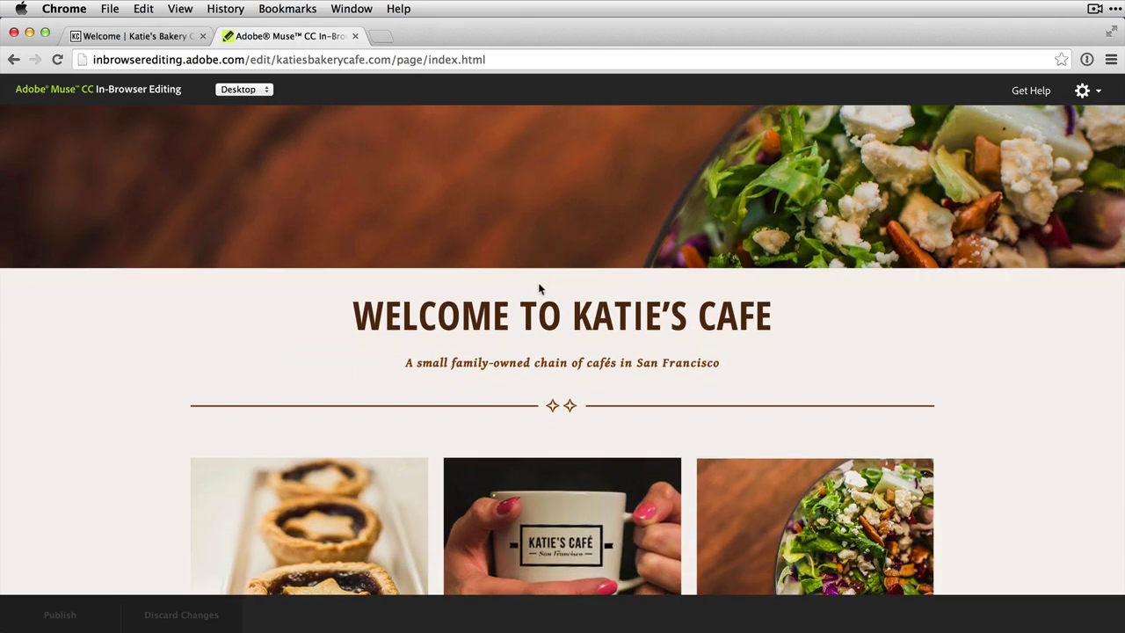
pyautogui.moveTo(535, 308)
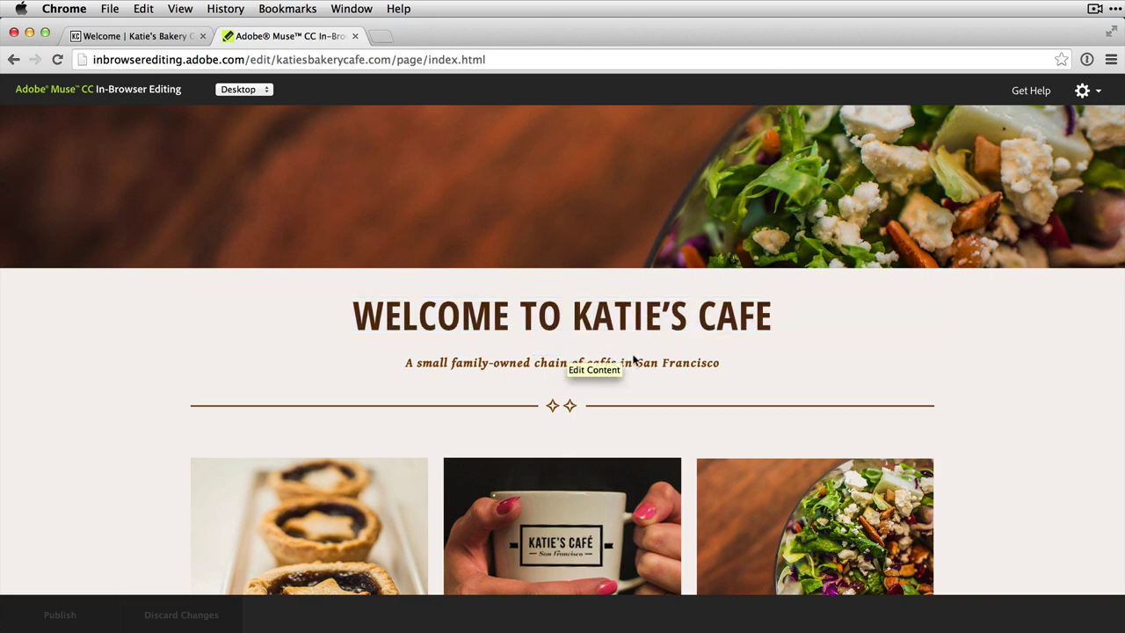
pyautogui.moveTo(628, 360)
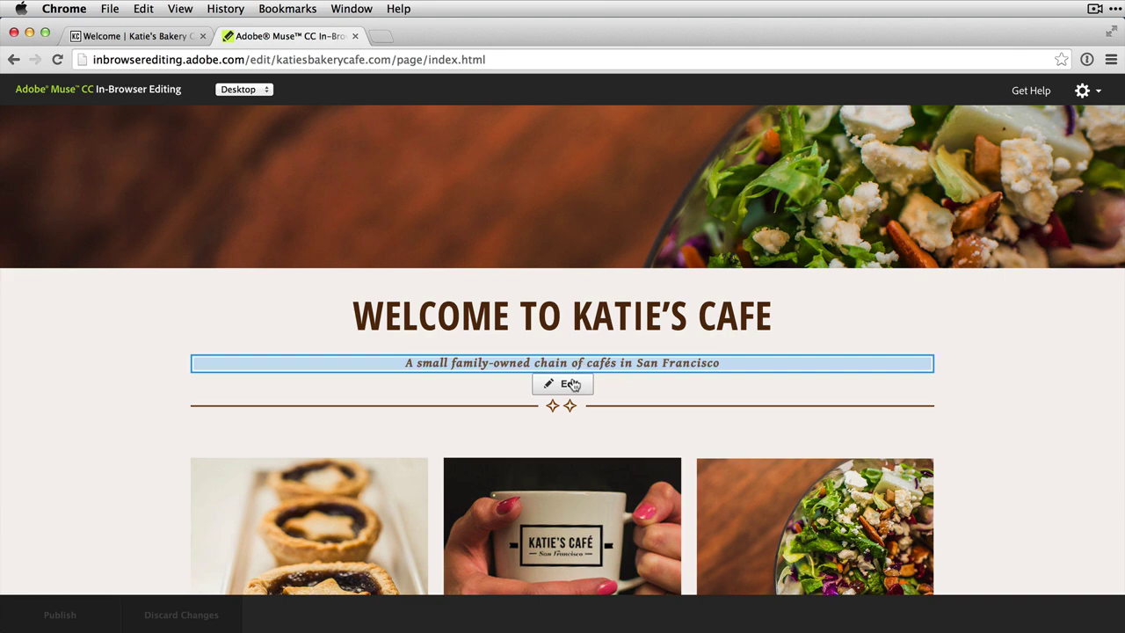
# - Insert 'fabulous' before 'cafés' in the tagline's Edit Content dialog and apply the update
pyautogui.click(571, 384)
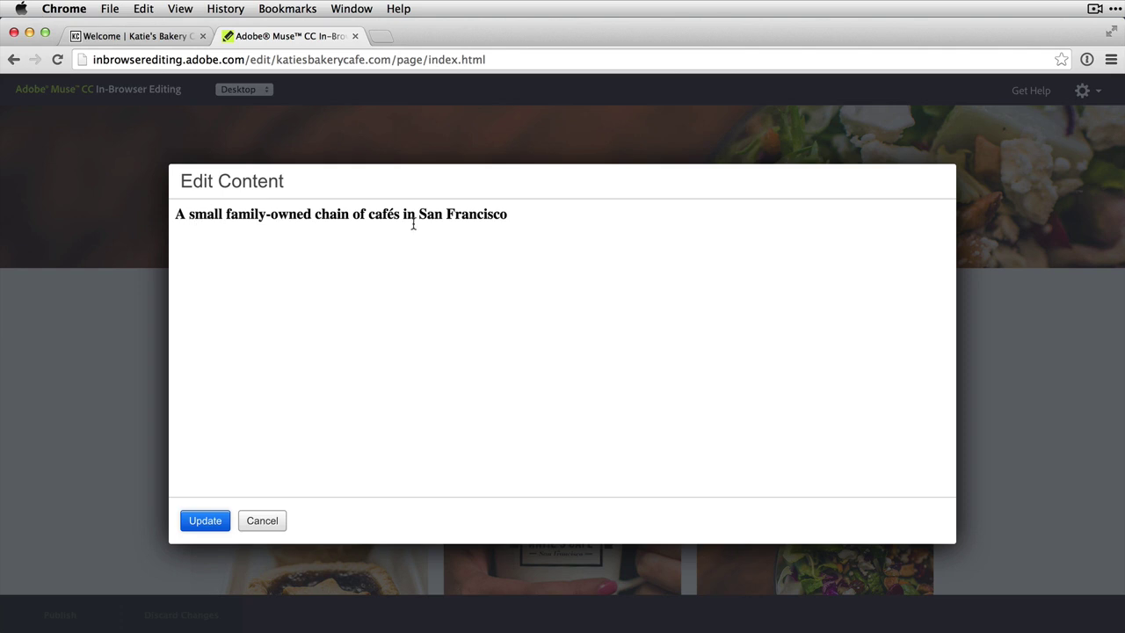
pyautogui.click(369, 216)
pyautogui.write('fabulour')
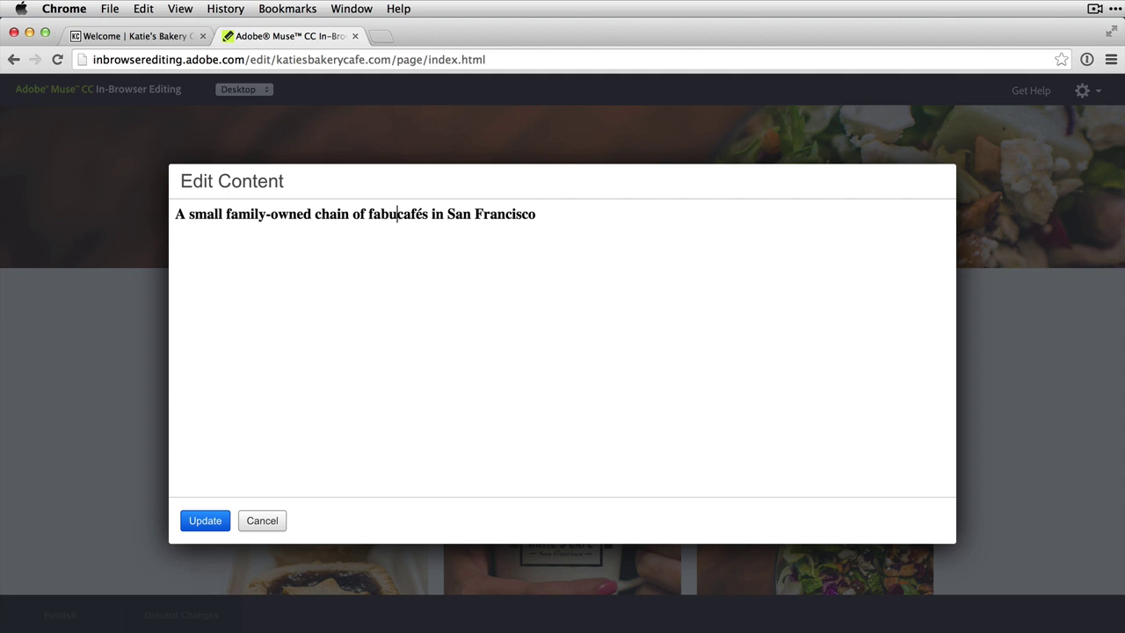
pyautogui.press('BackSpace')
pyautogui.write('s')
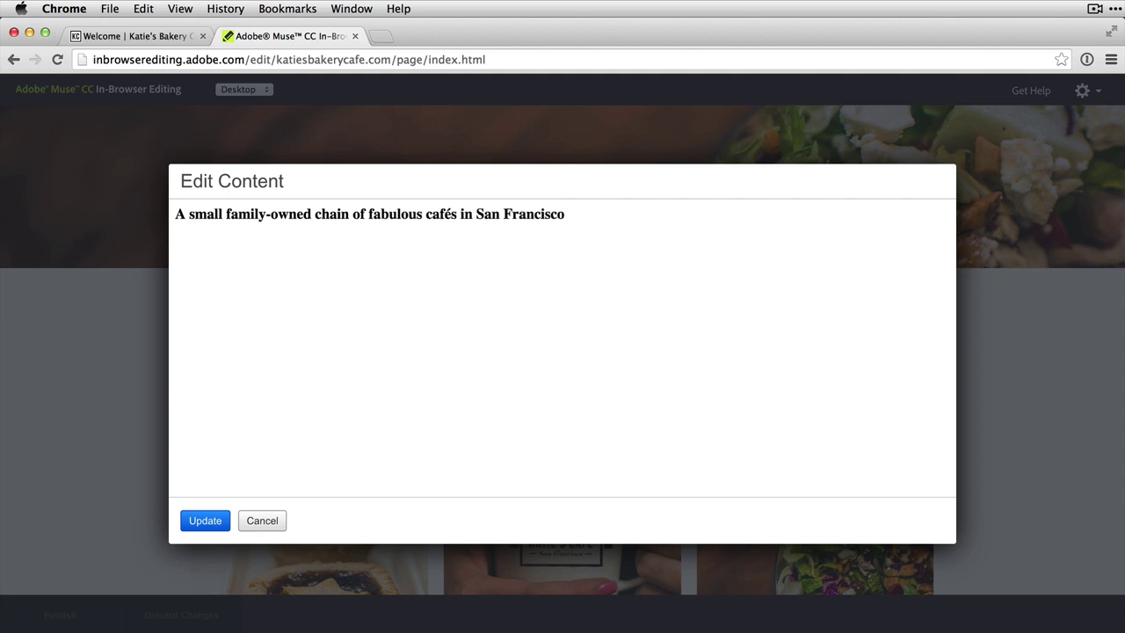
pyautogui.click(199, 522)
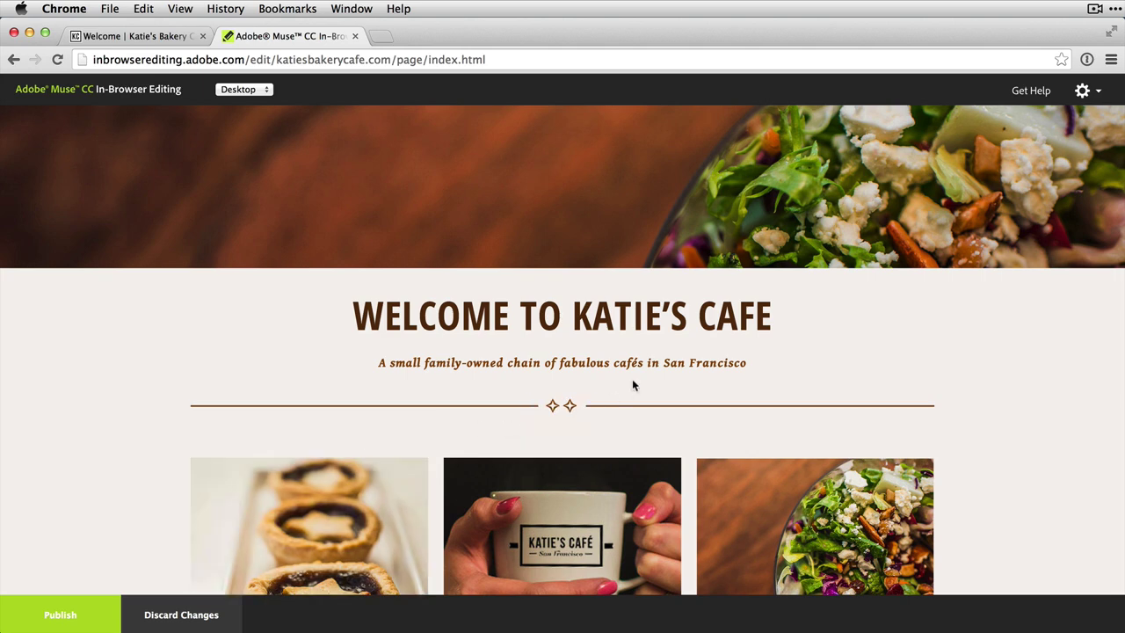
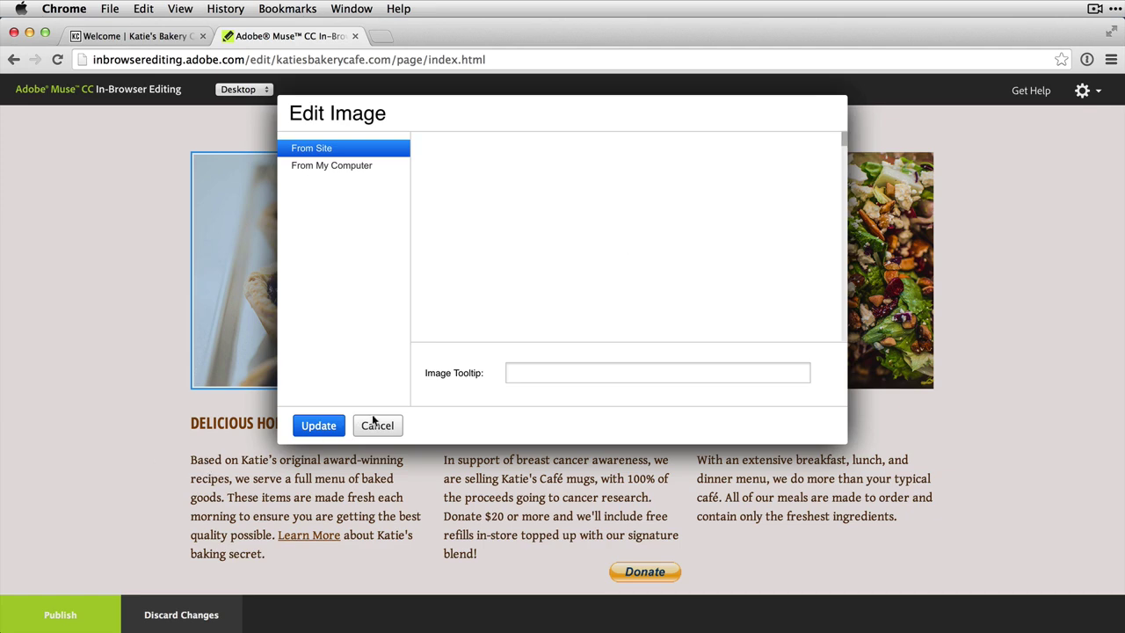
# - Cancel the Edit Image dialog without changes and scroll down to the Delicious Home Baking text
pyautogui.click(377, 427)
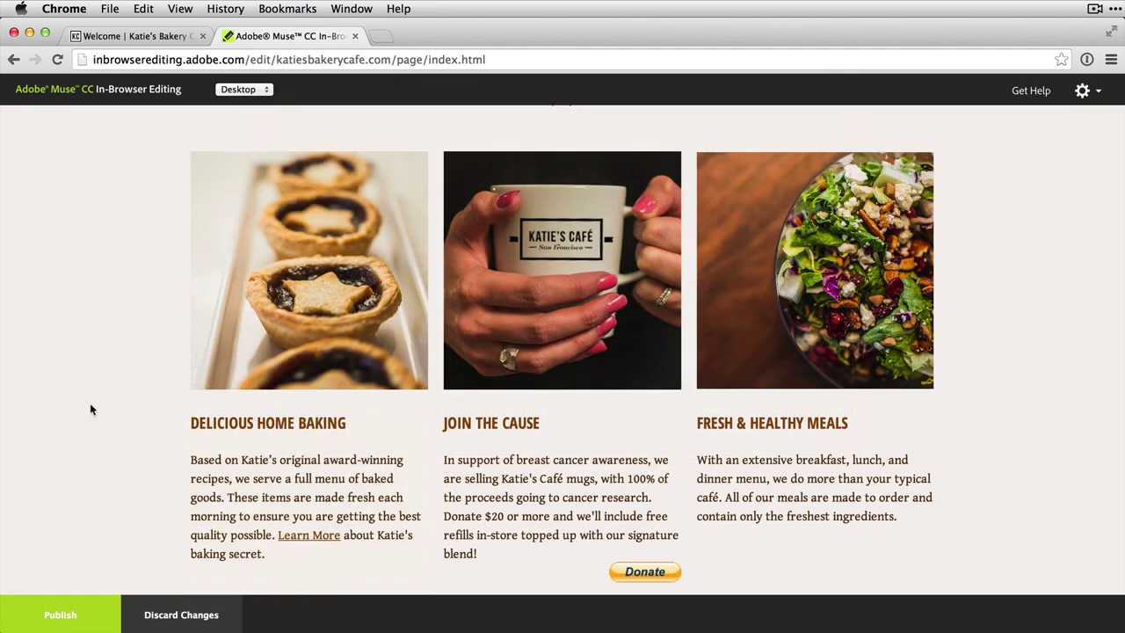
pyautogui.moveTo(201, 457)
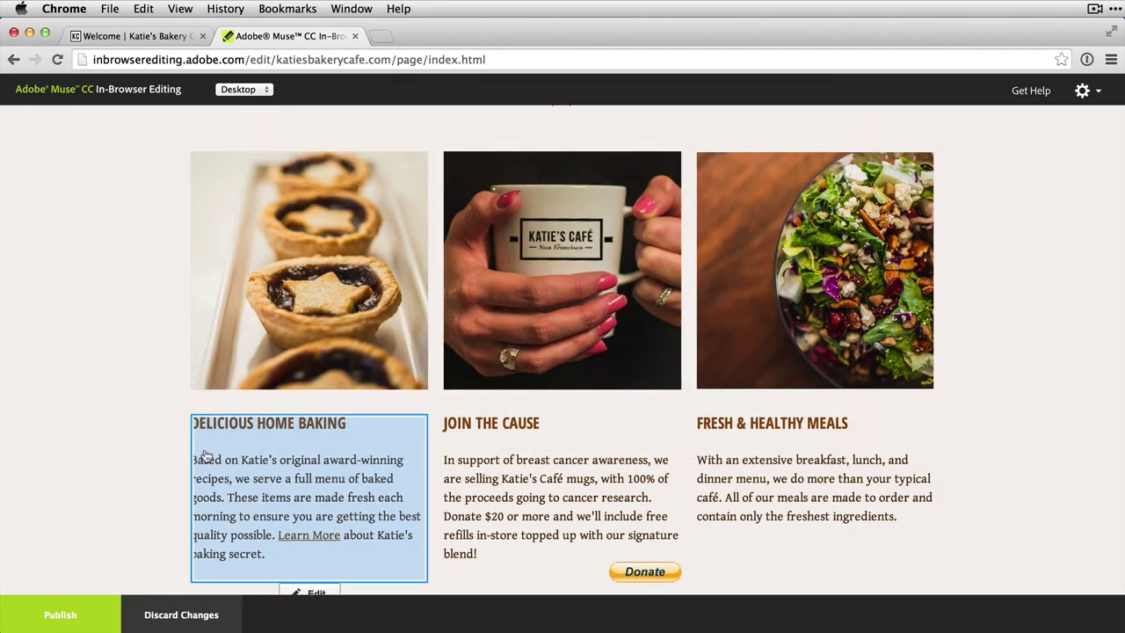
pyautogui.scroll(-3, 106, 448)
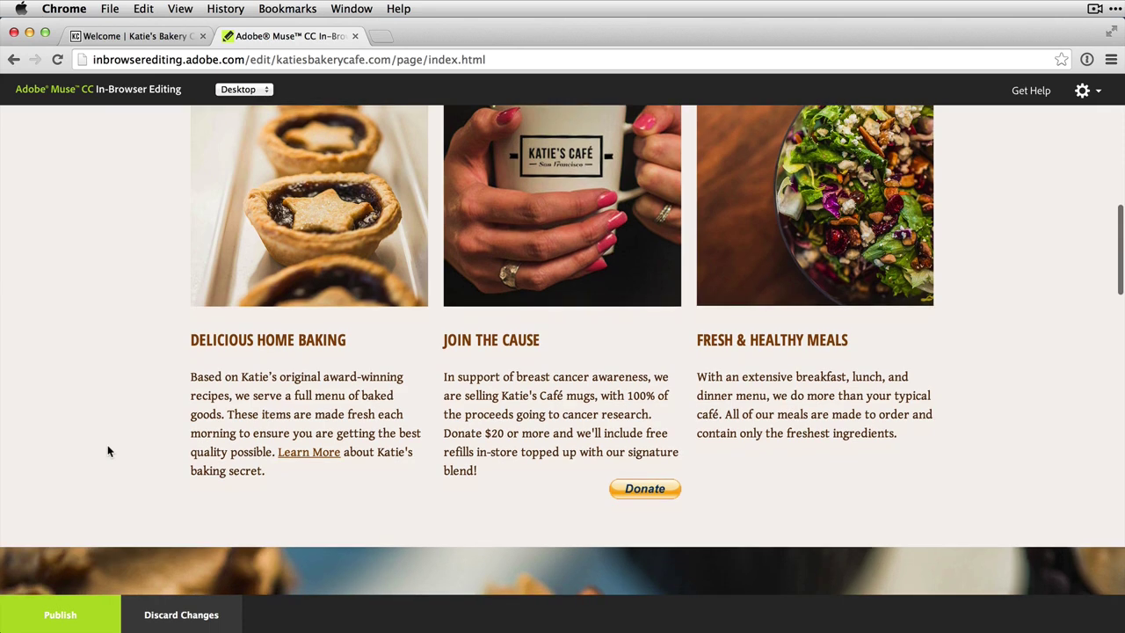
# - Open the first column's text for editing and copy 'COME CELEBRATE THE HARVEST' from the notes
pyautogui.moveTo(315, 462)
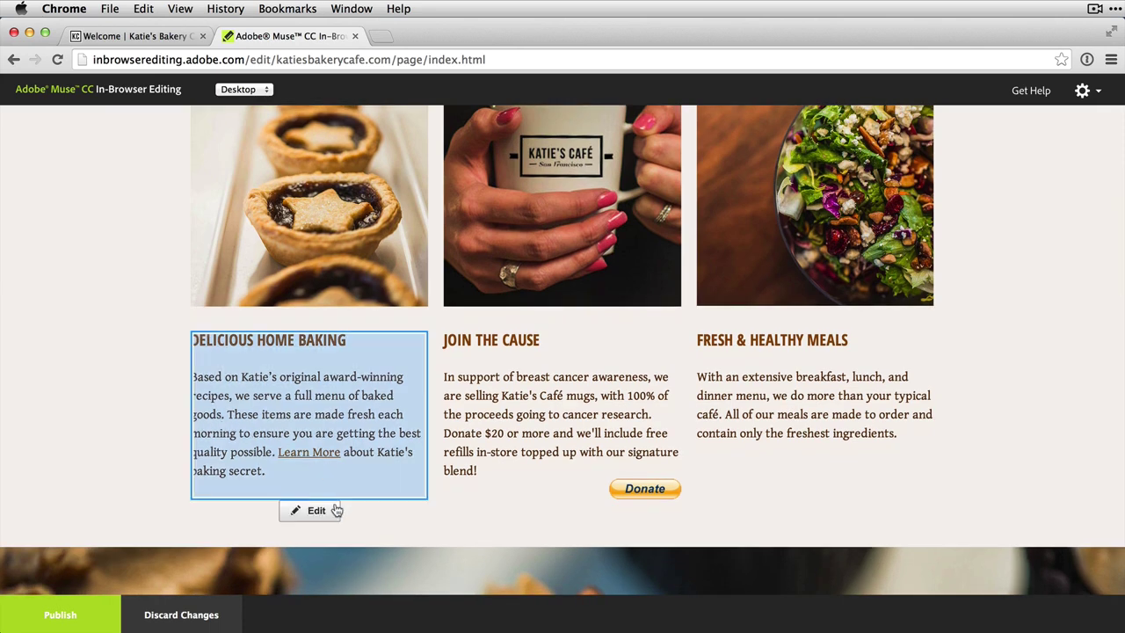
pyautogui.click(316, 510)
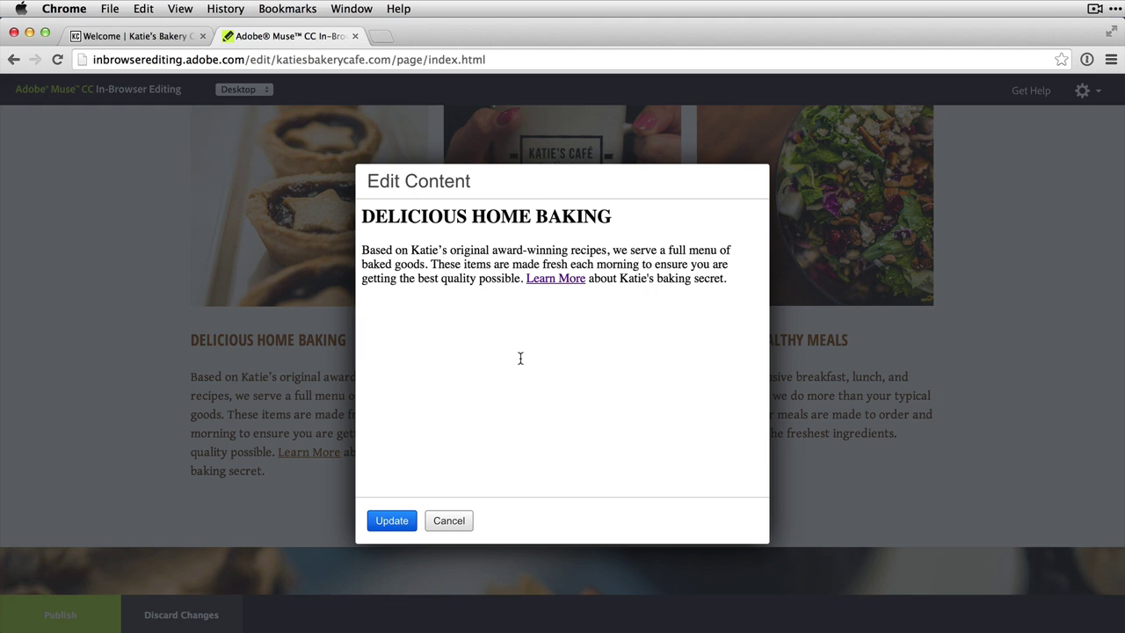
pyautogui.press('super+Tab')
pyautogui.press('super+Tab')
pyautogui.press('super+Tab')
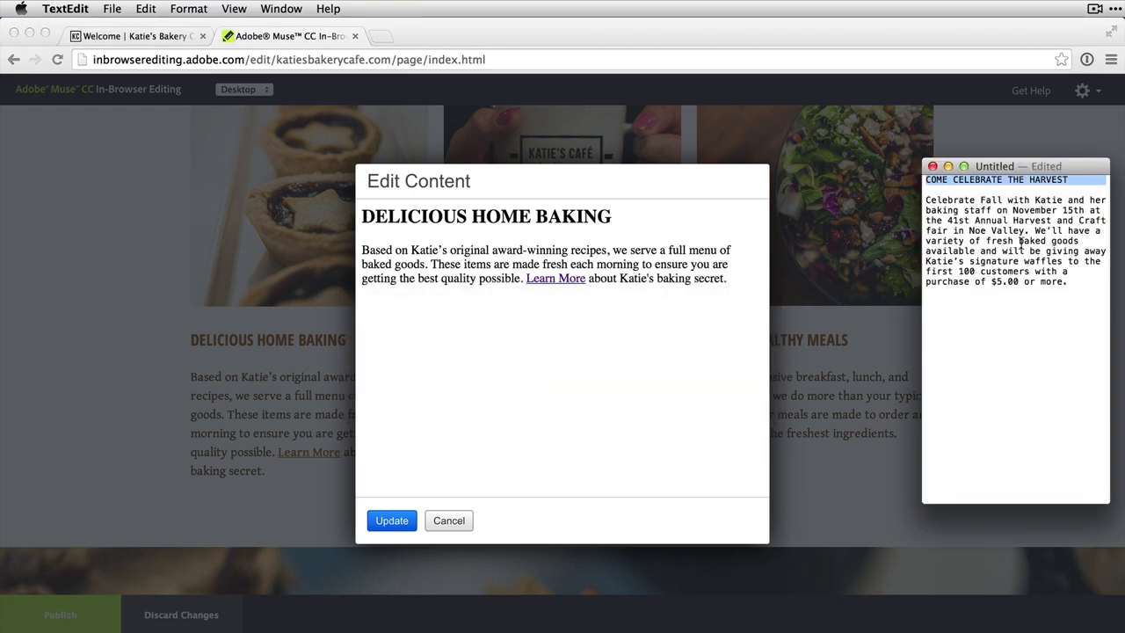
pyautogui.click(1065, 185)
pyautogui.moveTo(1073, 179); pyautogui.dragTo(927, 181)
pyautogui.rightClick(962, 186)
pyautogui.click(841, 242)
# - Paste 'COME CELEBRATE THE HARVEST' over the old heading and delete the stray D
pyautogui.click(642, 223)
pyautogui.click(613, 215)
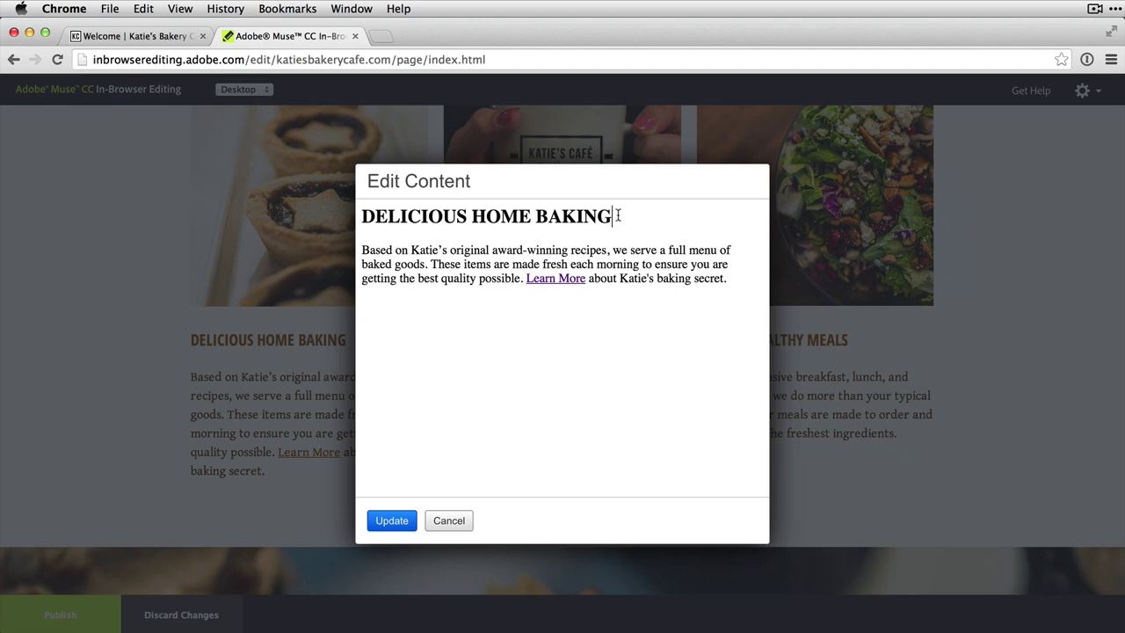
pyautogui.moveTo(618, 217); pyautogui.dragTo(361, 216)
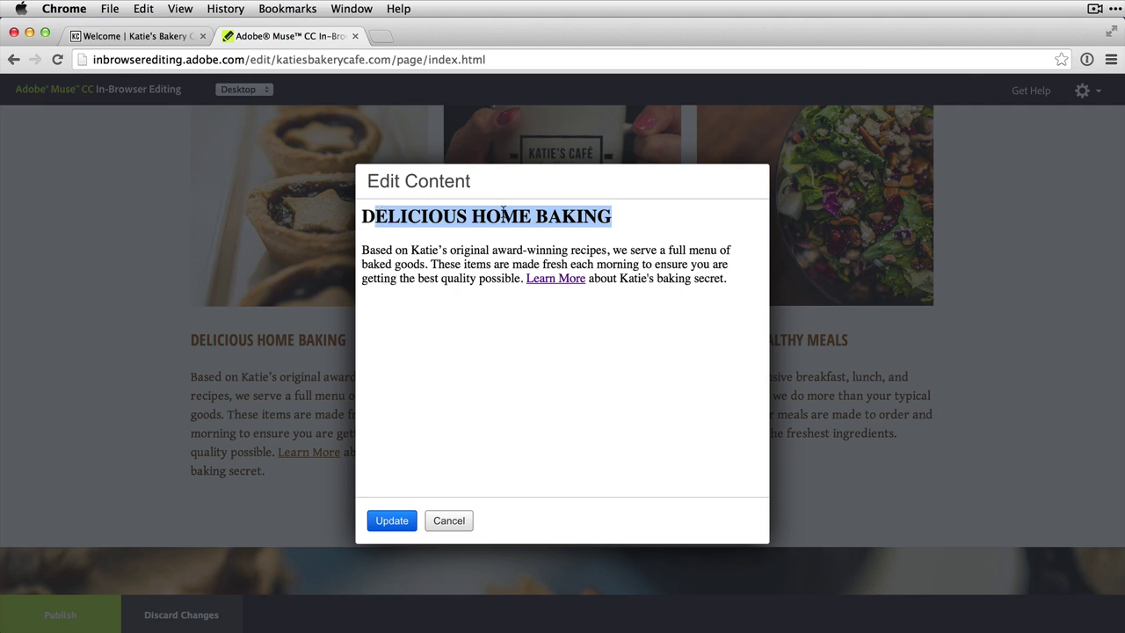
pyautogui.press('super+v')
pyautogui.click(375, 217)
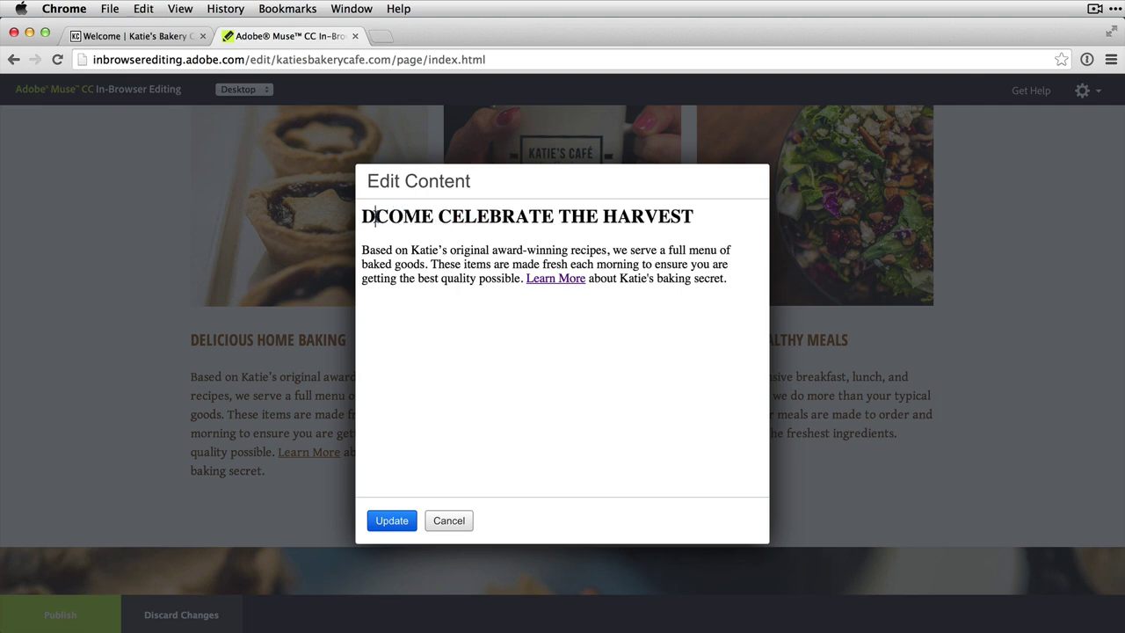
pyautogui.press('BackSpace')
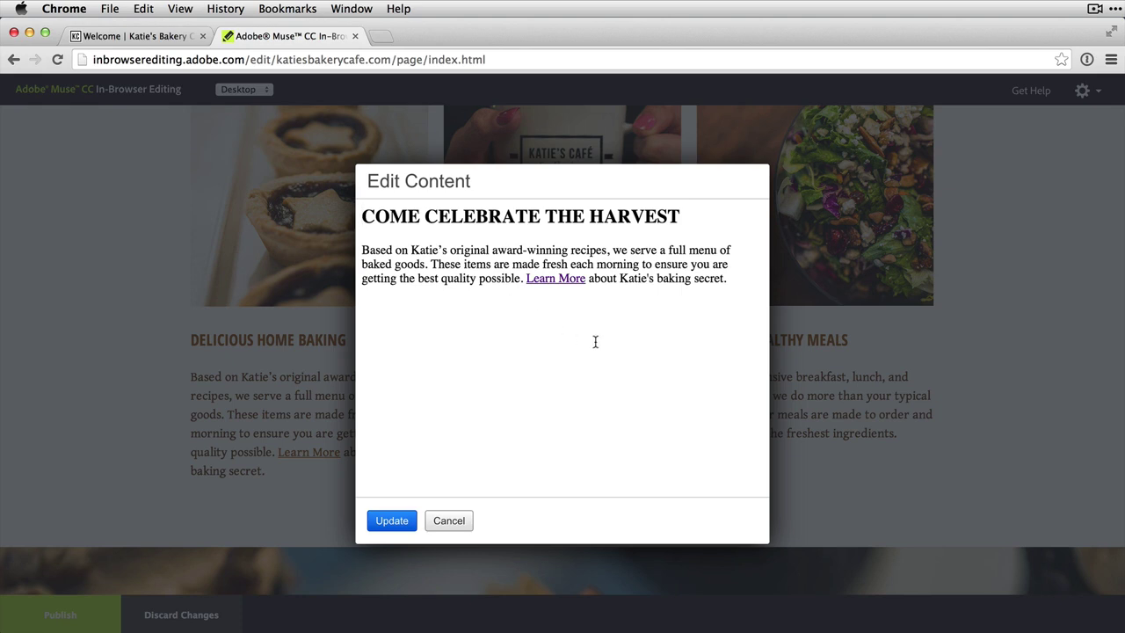
pyautogui.press('super+Tab')
pyautogui.doubleClick(995, 220)
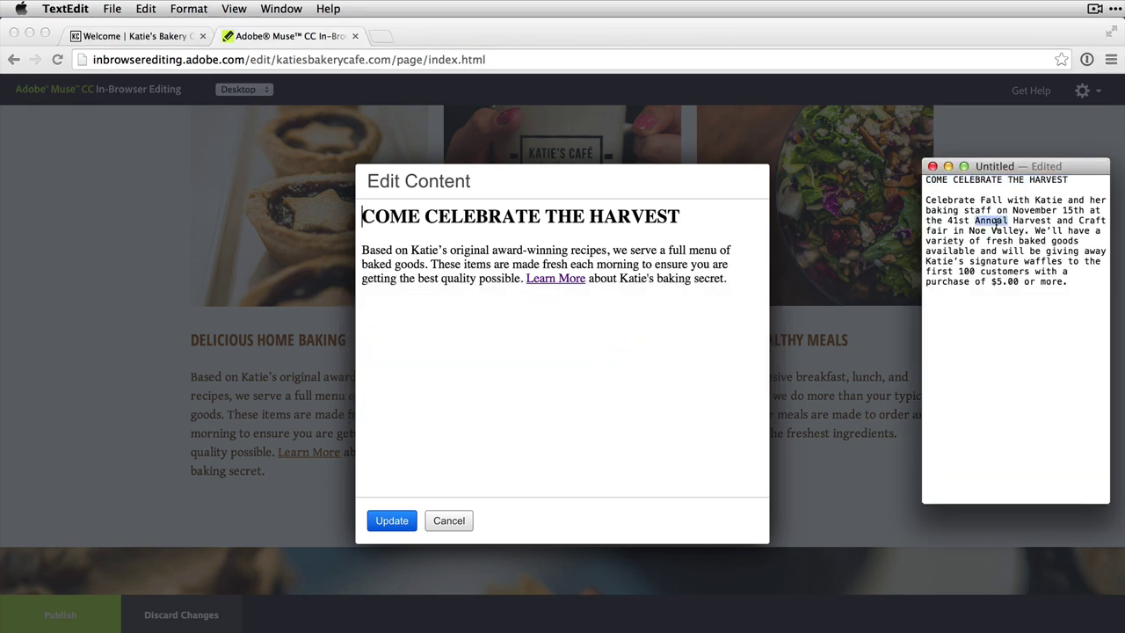
# - Replace the old paragraph with the copied Celebrate Fall text, remove the stray B, and update
pyautogui.moveTo(1071, 281); pyautogui.dragTo(914, 199)
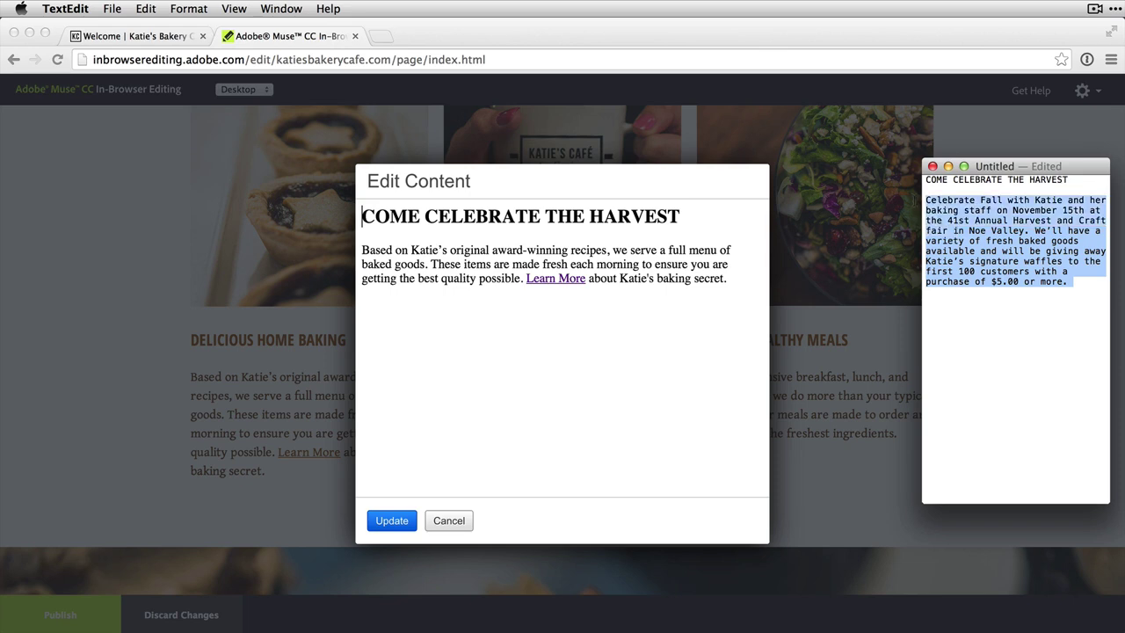
pyautogui.rightClick(997, 230)
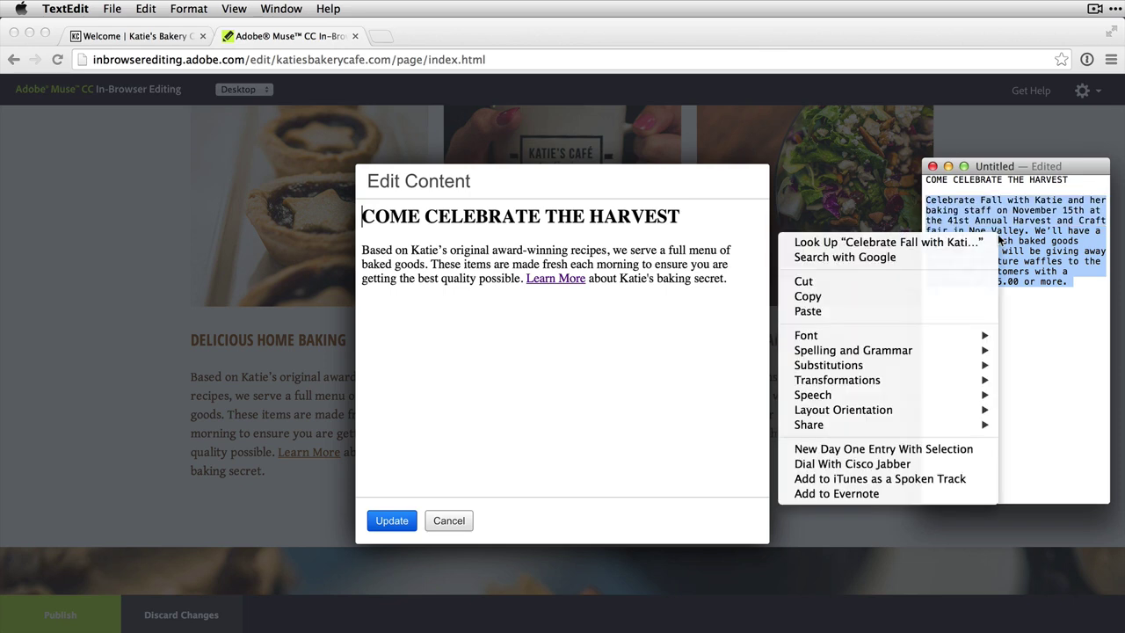
pyautogui.click(919, 297)
pyautogui.click(640, 274)
pyautogui.moveTo(732, 283); pyautogui.dragTo(382, 253)
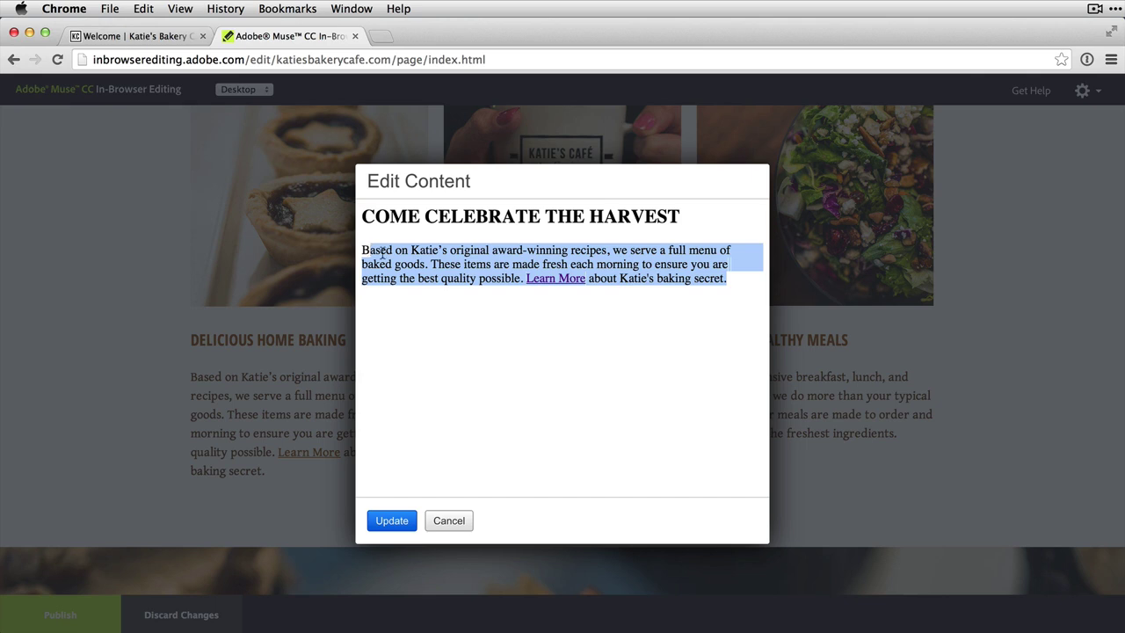
pyautogui.press('super+v')
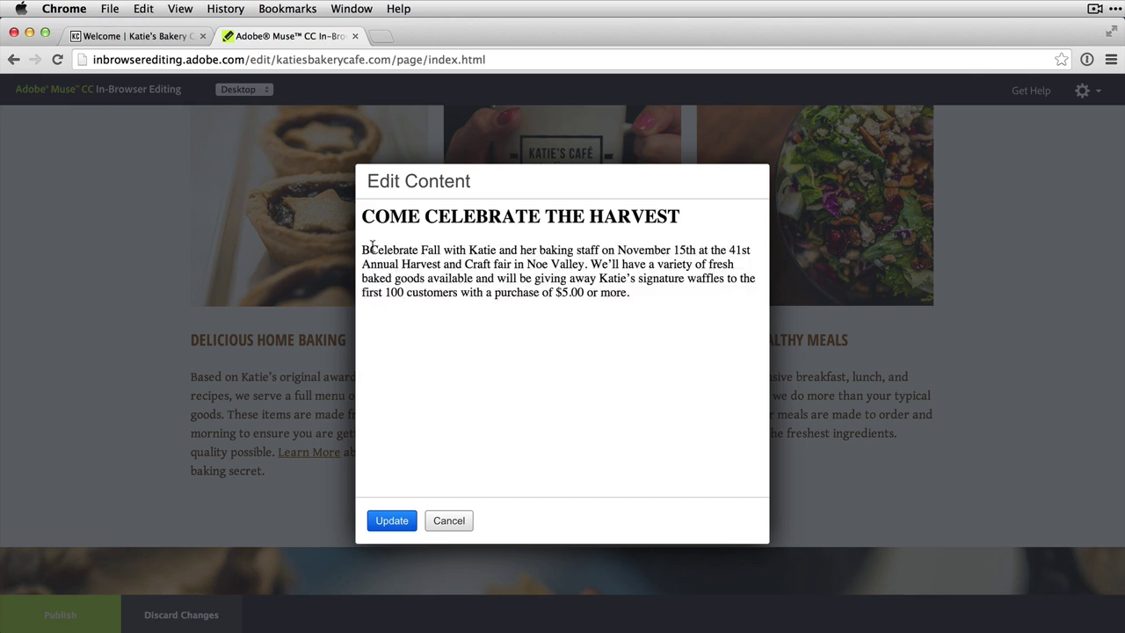
pyautogui.click(369, 250)
pyautogui.press('BackSpace')
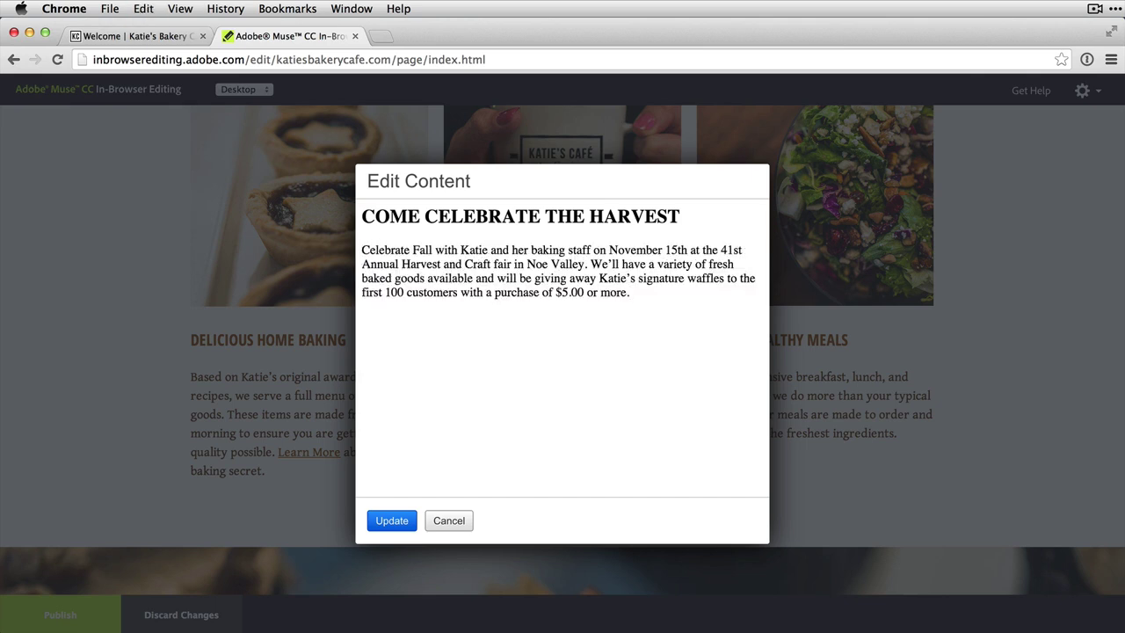
pyautogui.click(391, 522)
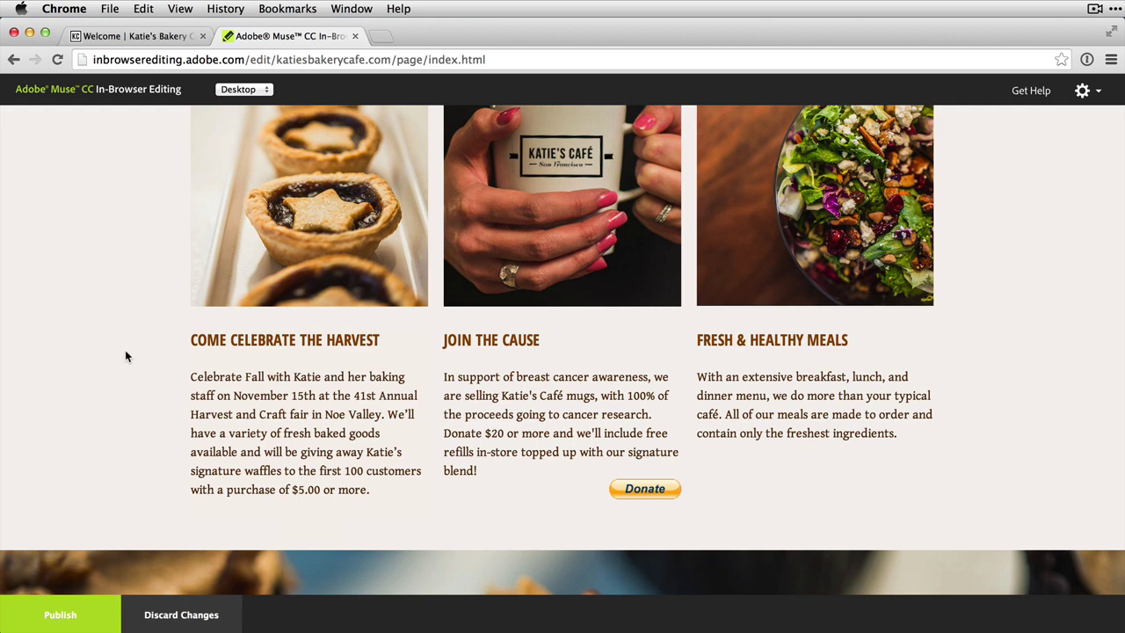
# - Scroll up and open the Edit Image dialog for the first column's pastry photo
pyautogui.scroll(3, 125, 355)
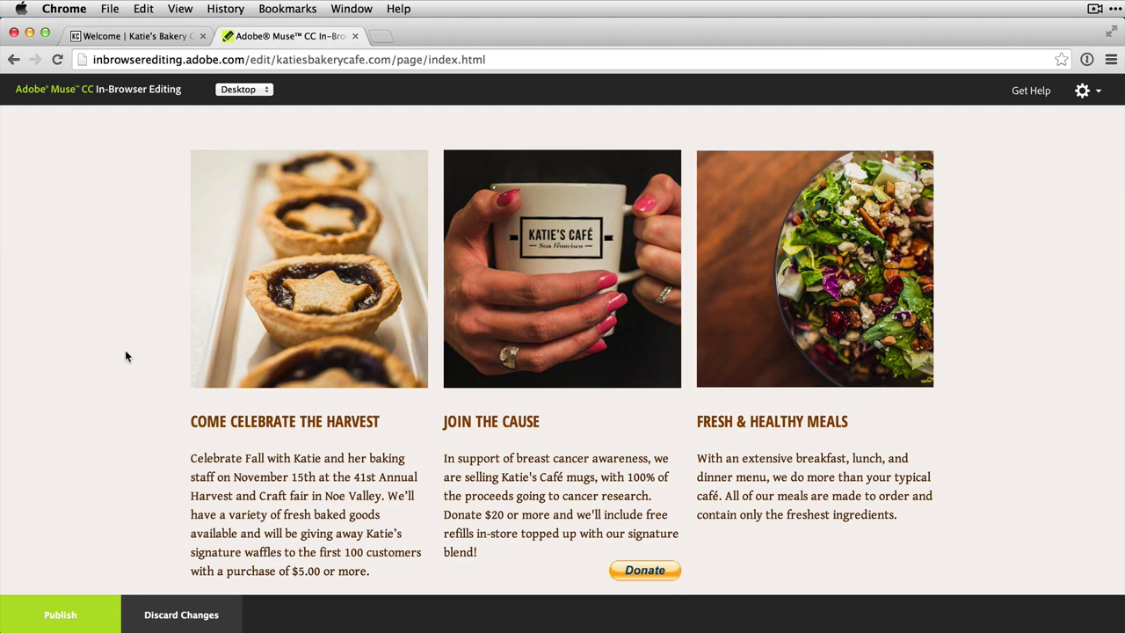
pyautogui.moveTo(235, 285)
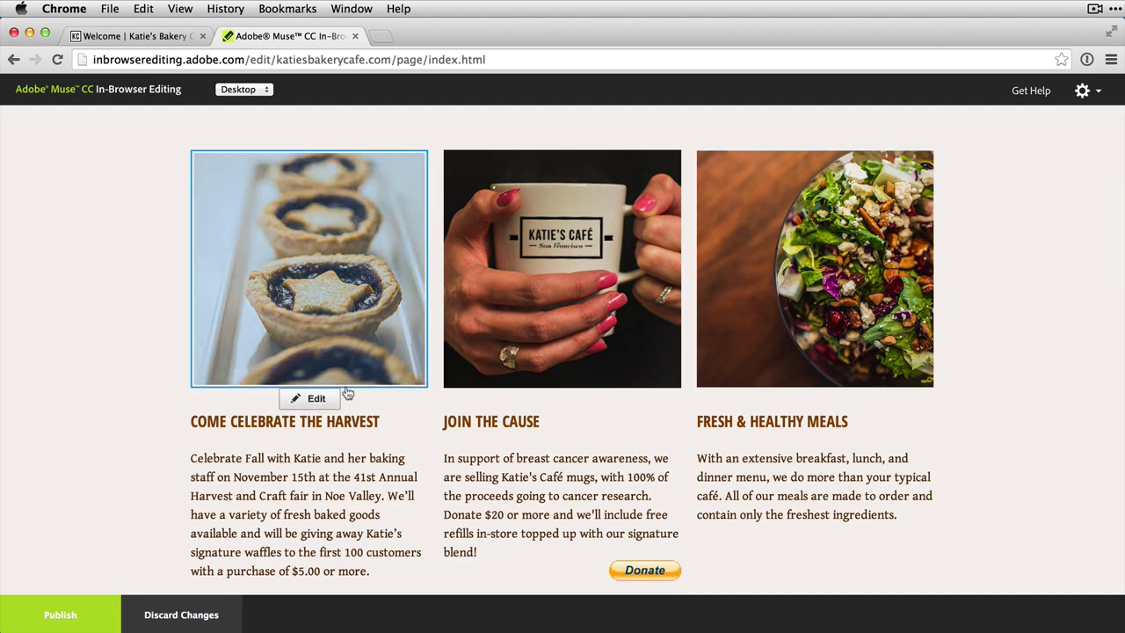
pyautogui.doubleClick(337, 351)
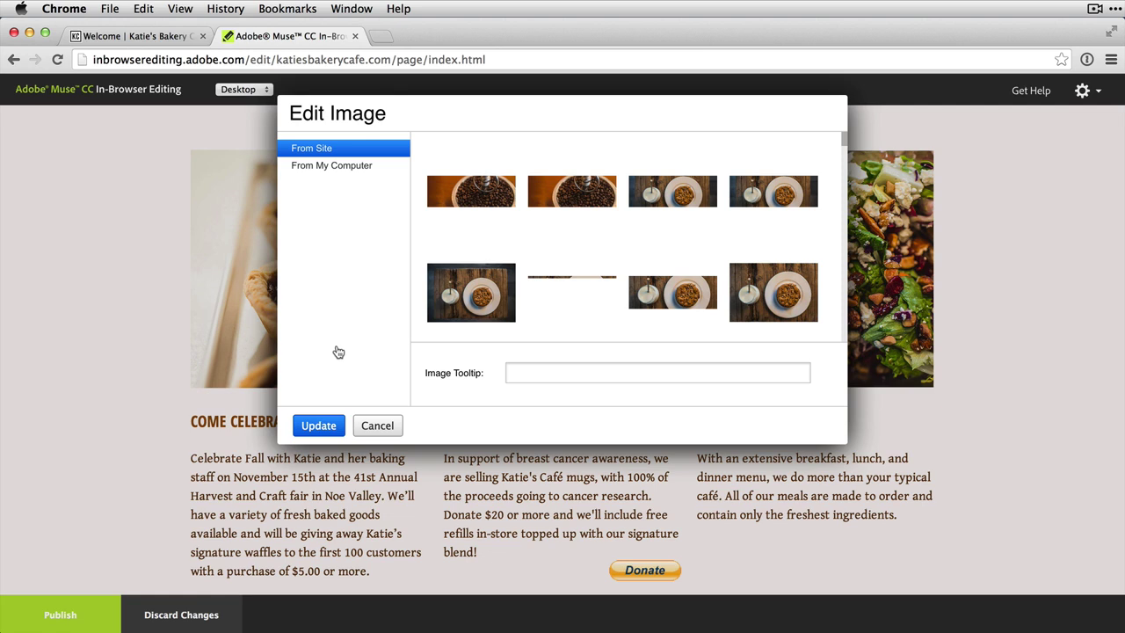
# - Choose the round waffle photo from the site's images and update the first column
pyautogui.click(340, 167)
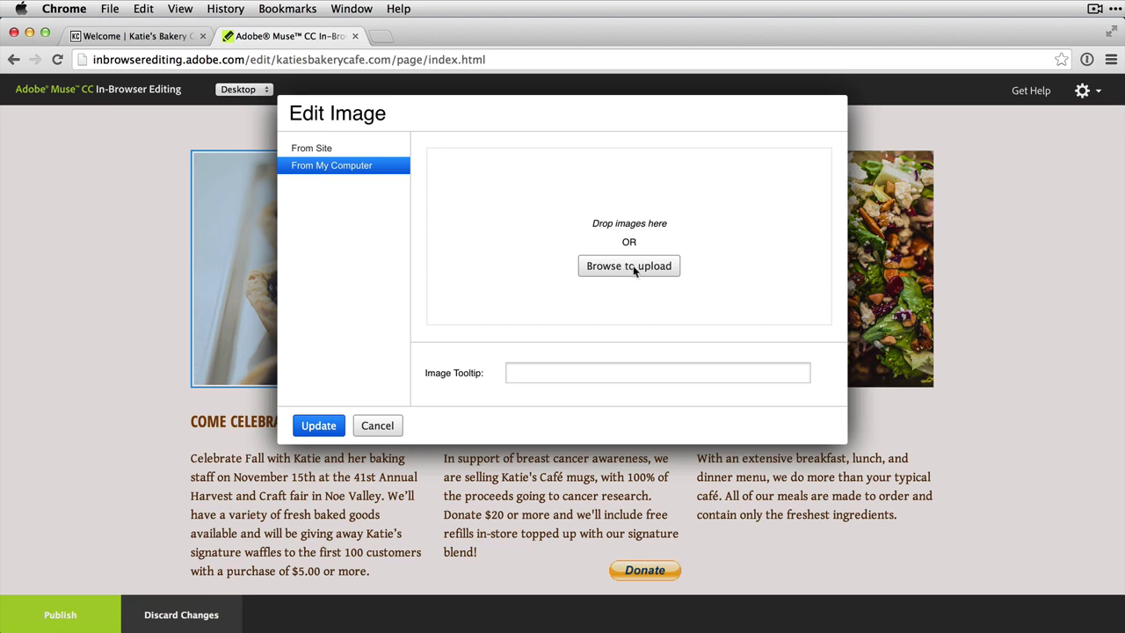
pyautogui.click(328, 148)
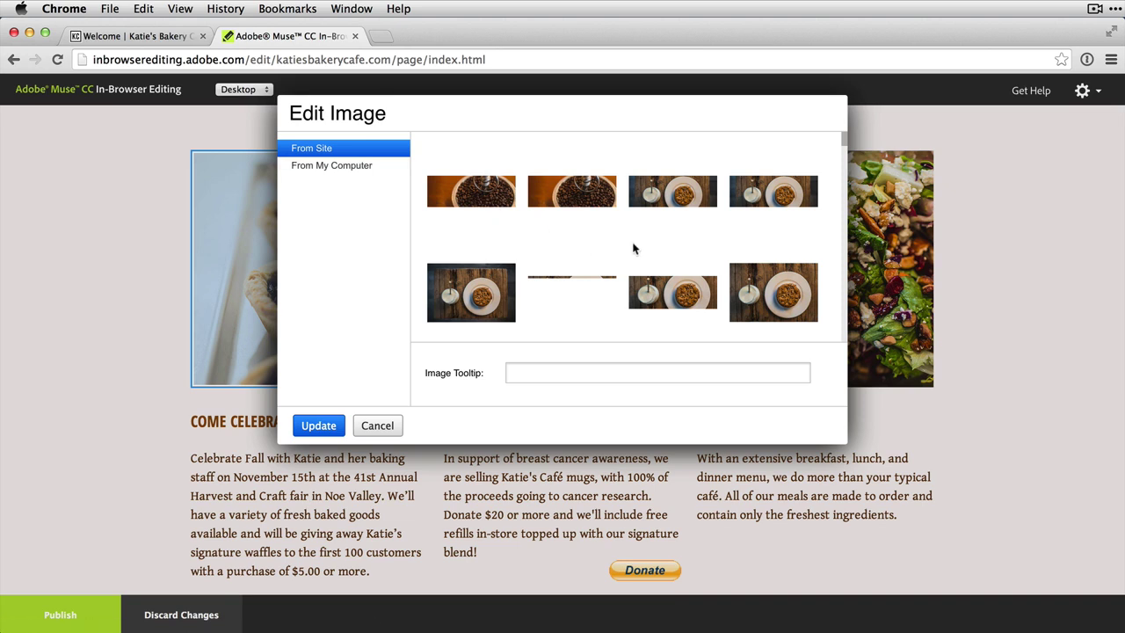
pyautogui.scroll(-3, 656, 247)
pyautogui.scroll(-10, 655, 248)
pyautogui.scroll(-5, 656, 248)
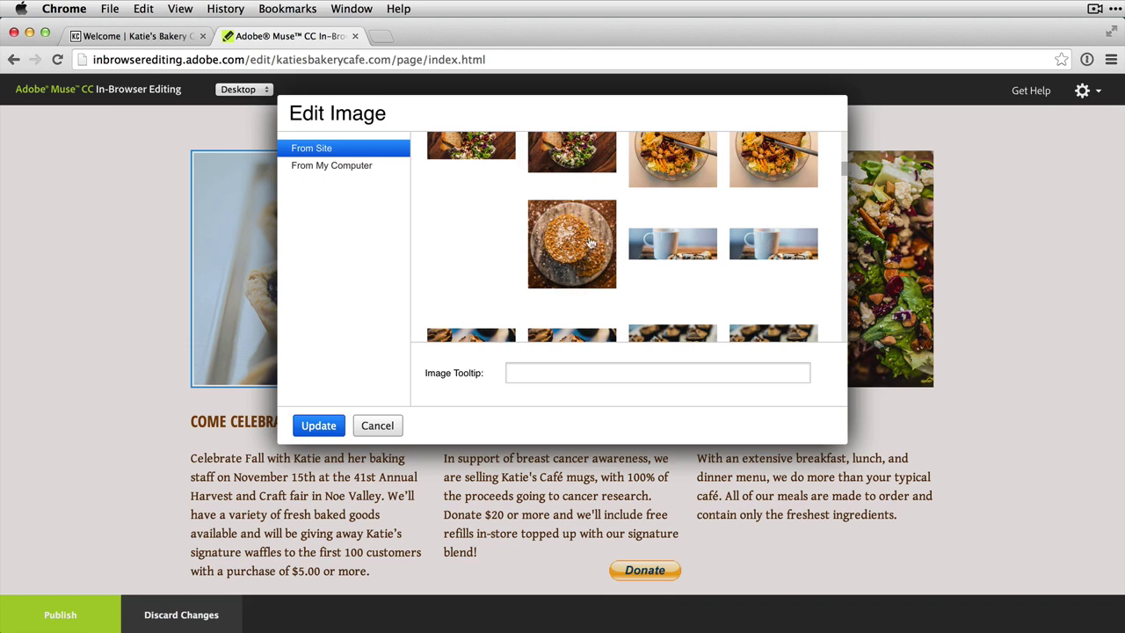
pyautogui.click(569, 237)
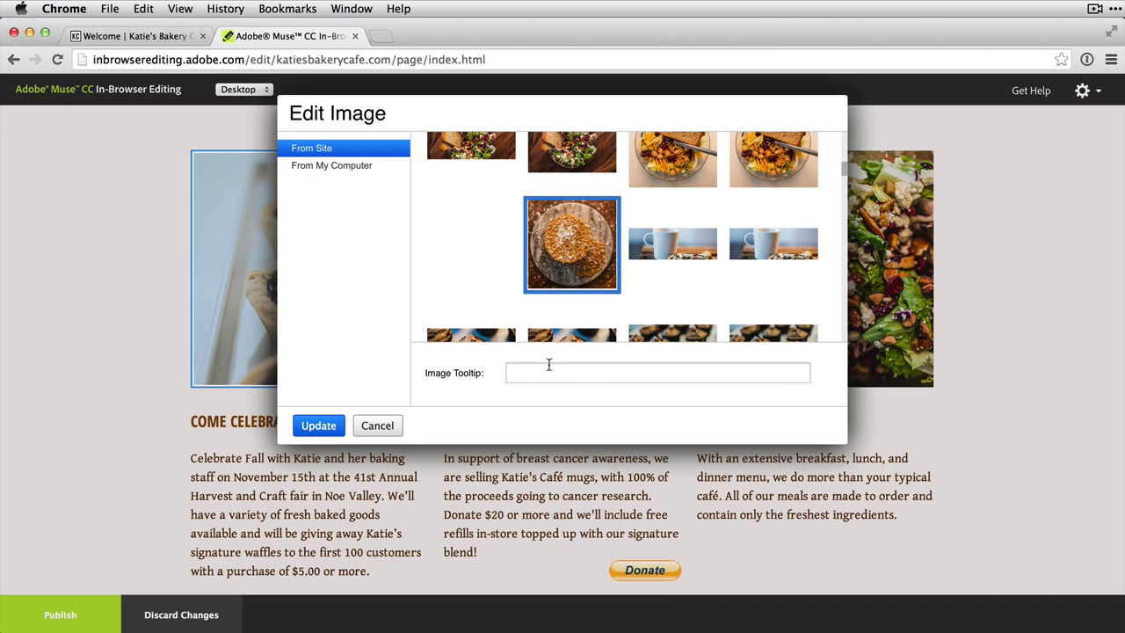
pyautogui.click(309, 427)
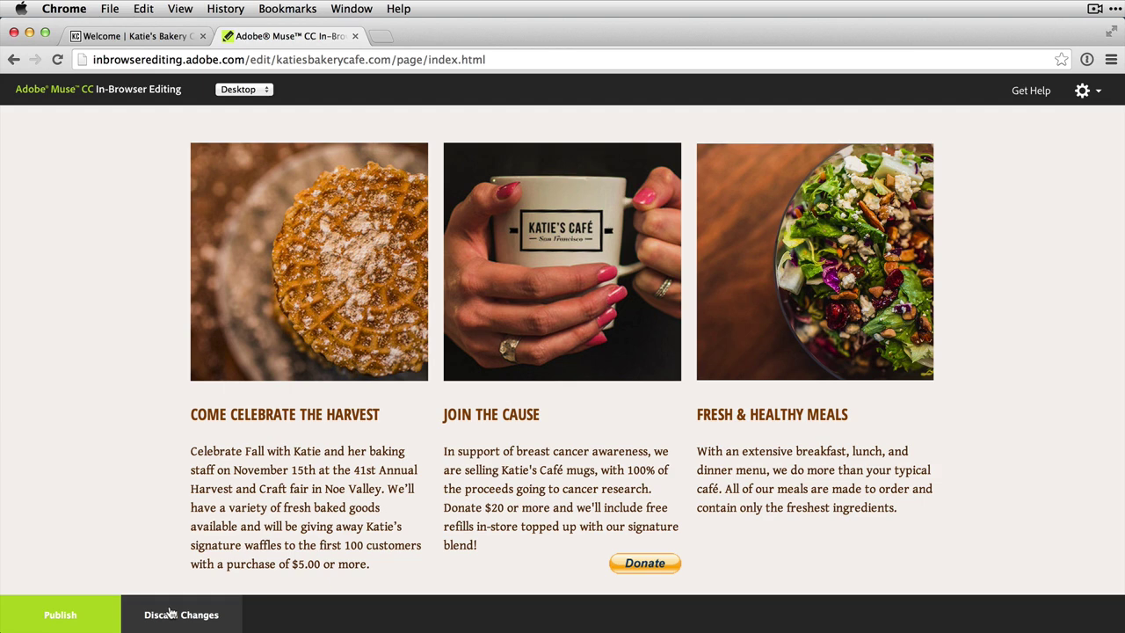
# - Publish the homepage edits, then switch to the Welcome | Katie's Bakery tab
pyautogui.click(101, 618)
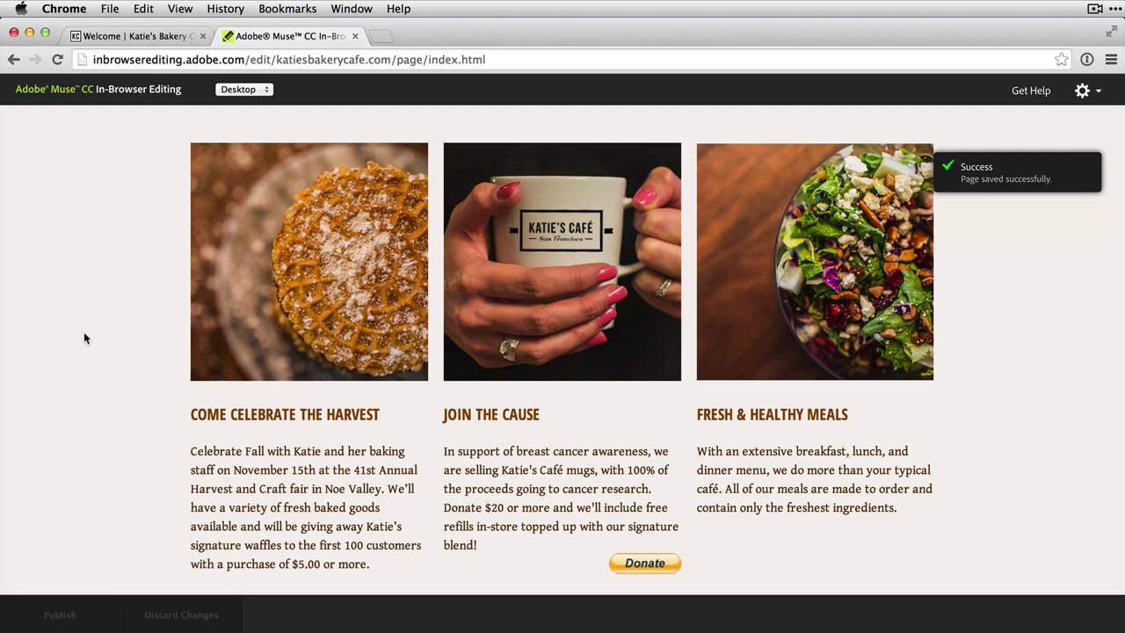
pyautogui.click(160, 39)
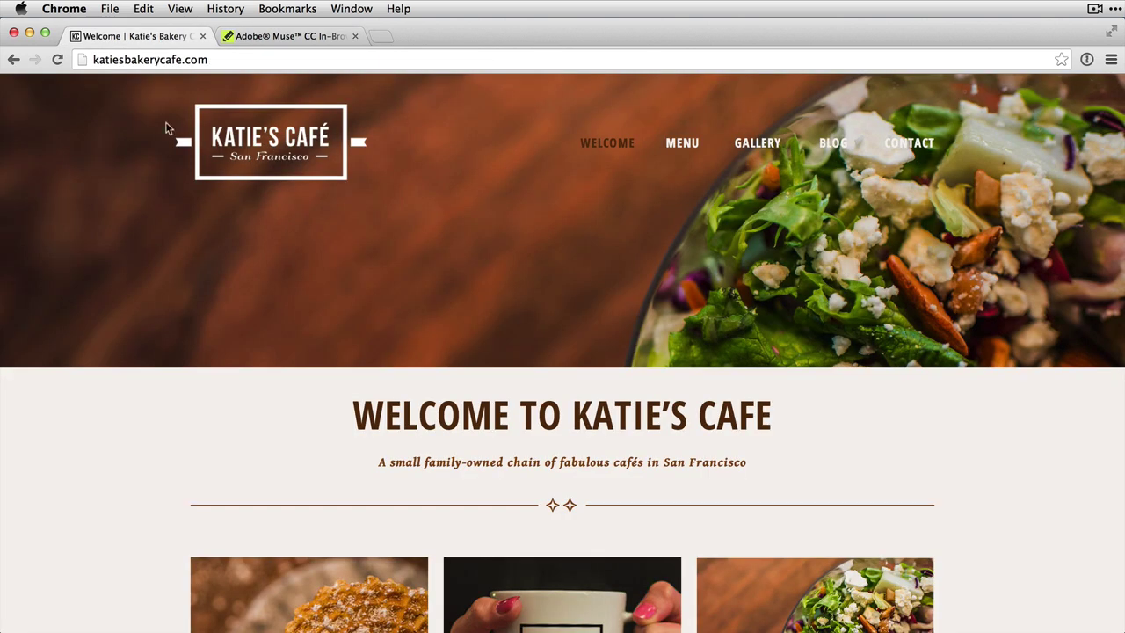
# - Reload the live homepage and scroll to check the harvest column and waffle photo
pyautogui.click(271, 59)
pyautogui.press('Return')
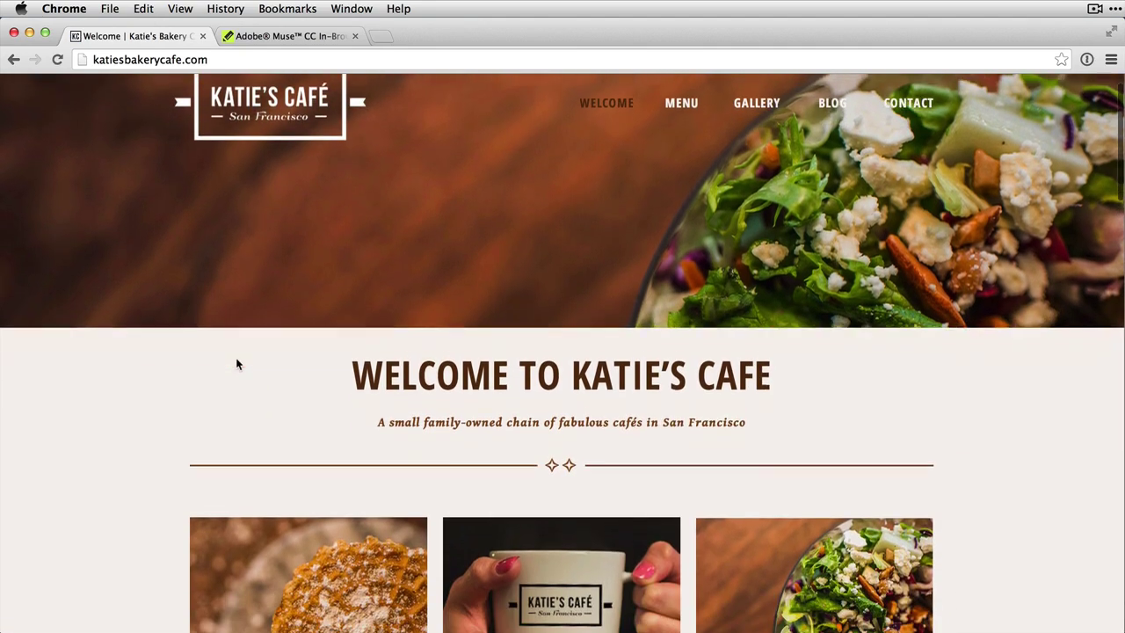
pyautogui.scroll(-5, 648, 447)
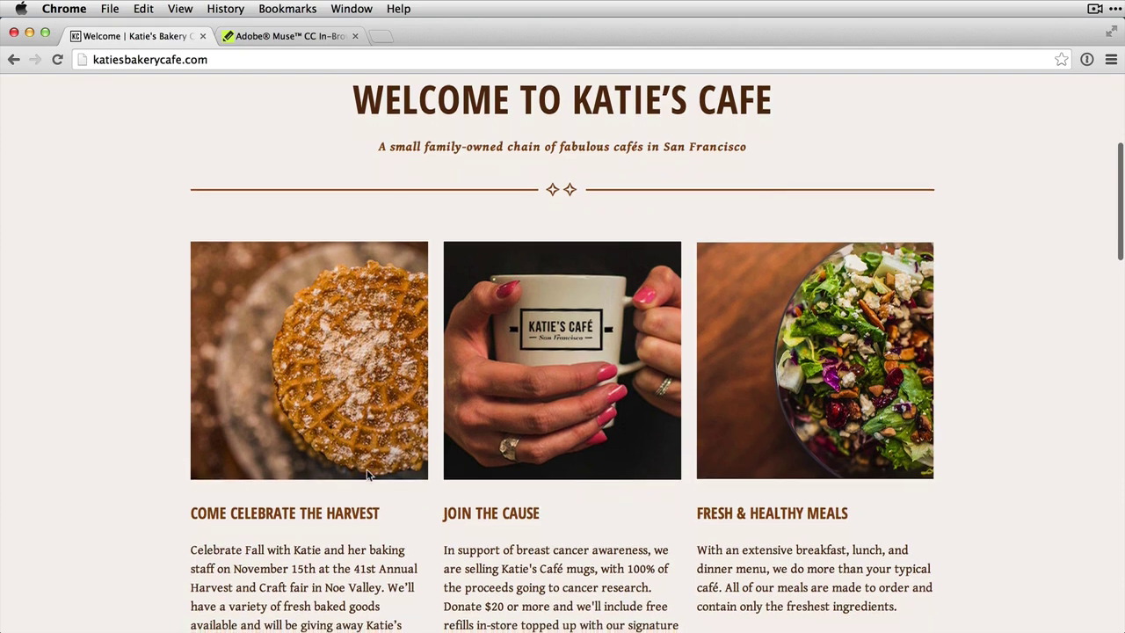
pyautogui.scroll(-3, 360, 462)
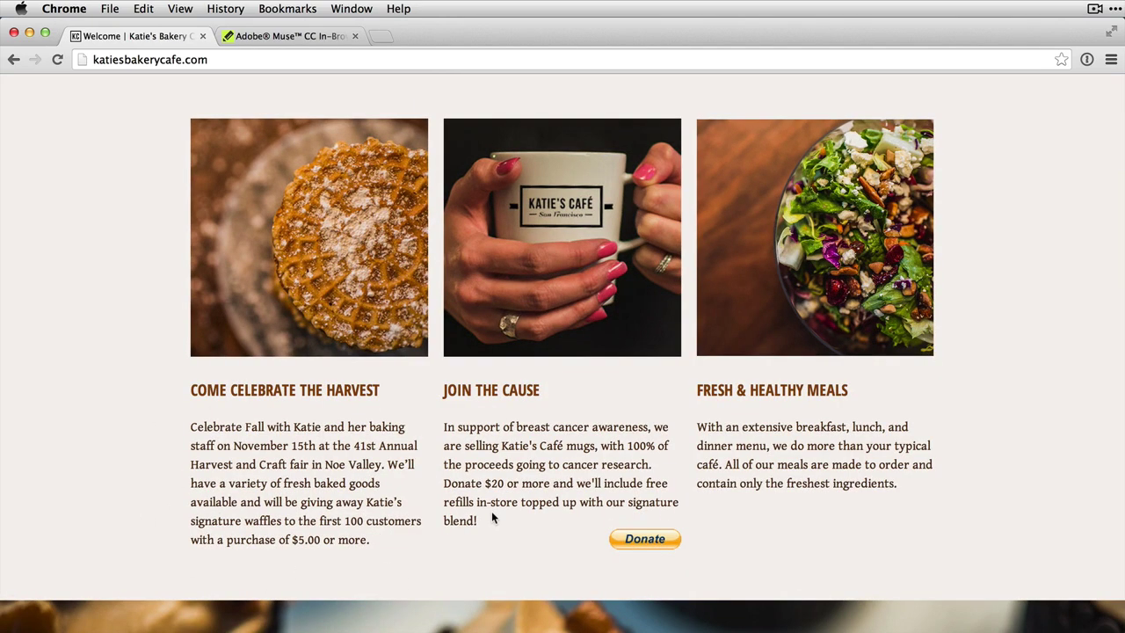
pyautogui.scroll(3, 492, 510)
pyautogui.scroll(8, 491, 511)
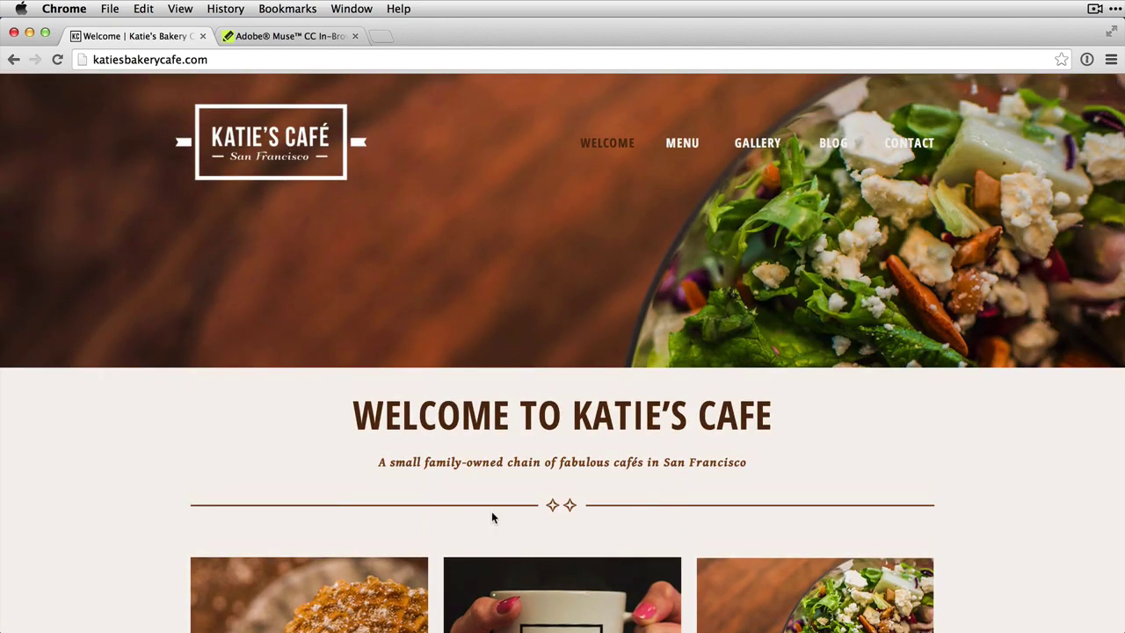